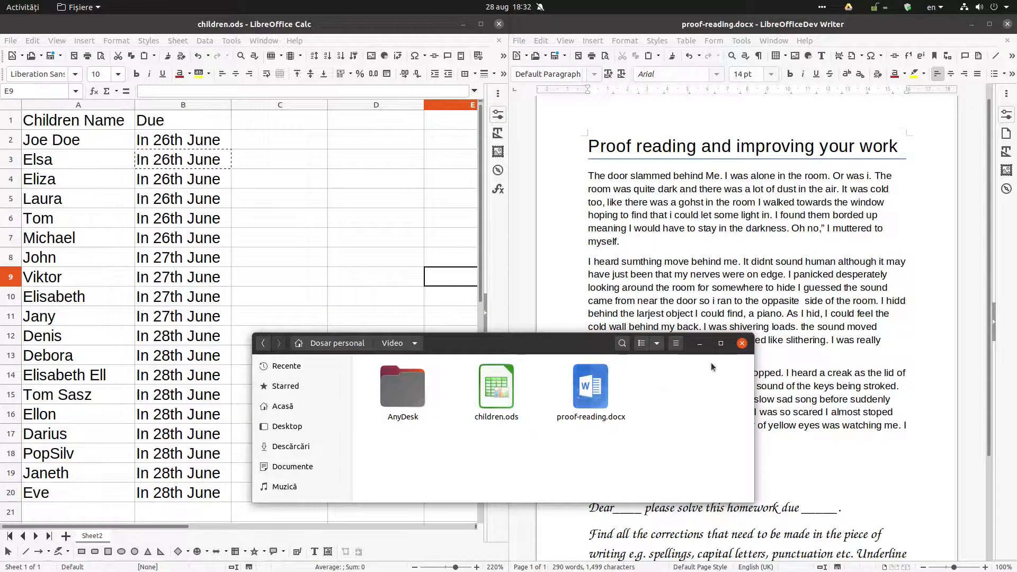
Minimize the file manager and examine the blanks in the homework letter and the spreadsheet's list of children.
click(700, 345)
click(657, 275)
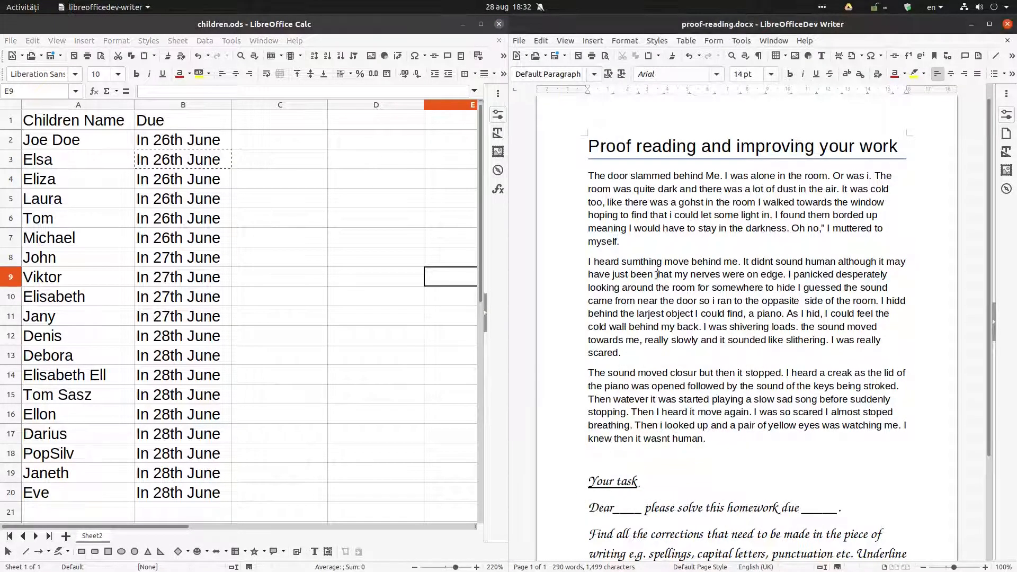
scroll(657, 274, down, 5)
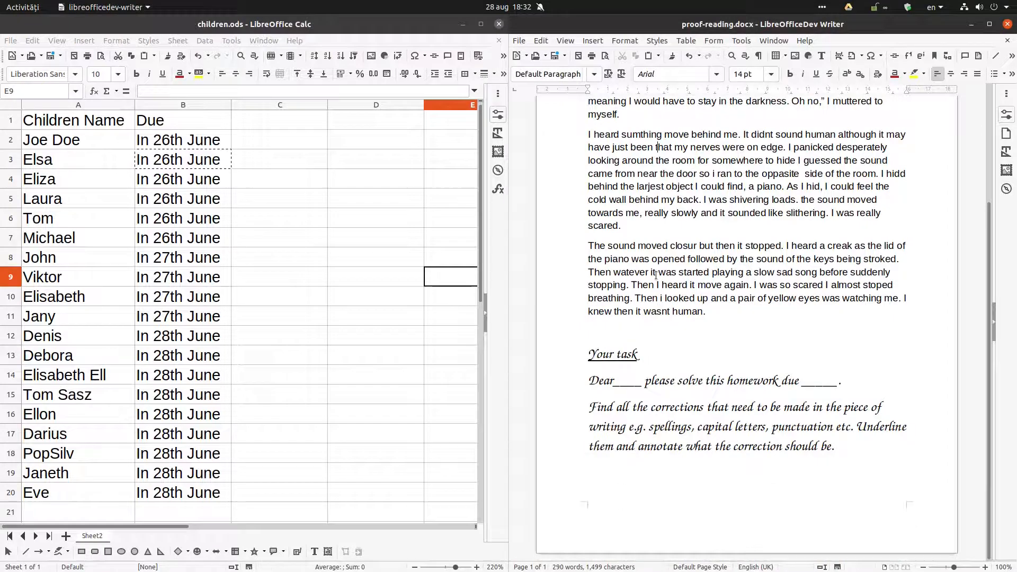
click(614, 381)
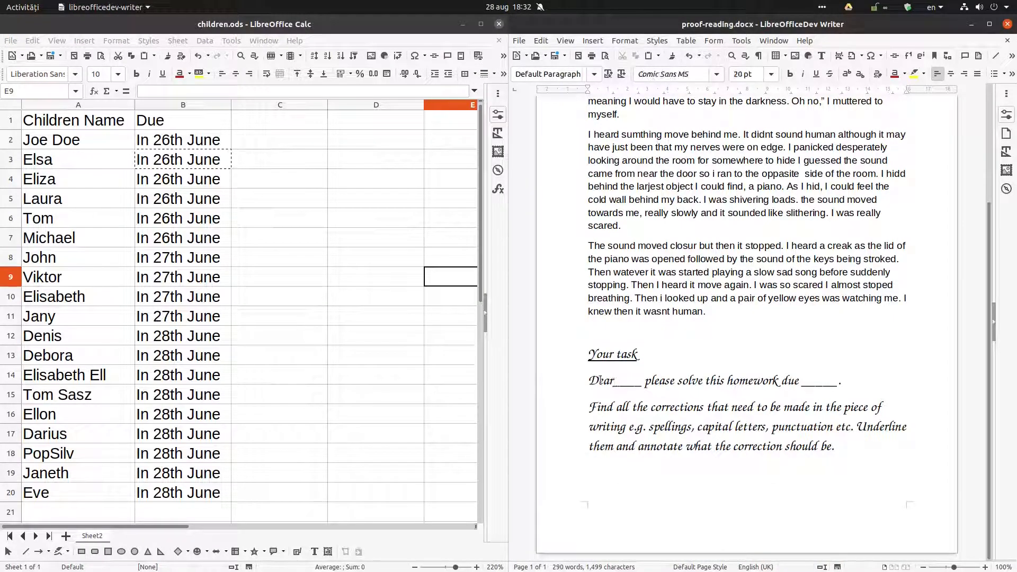
click(74, 143)
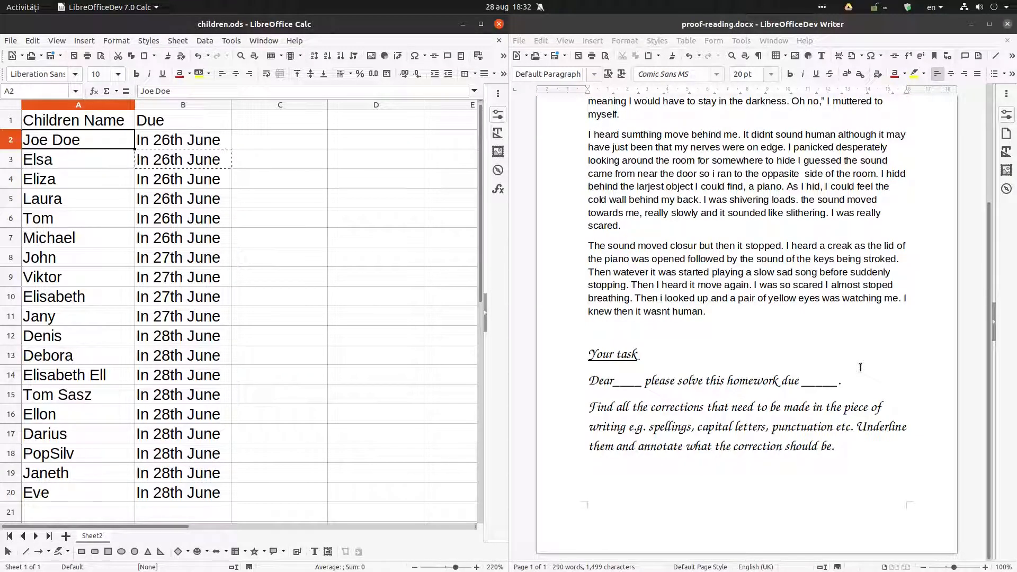
Replace every "In" with lowercase "in" in the spreadsheet's due dates.
click(333, 260)
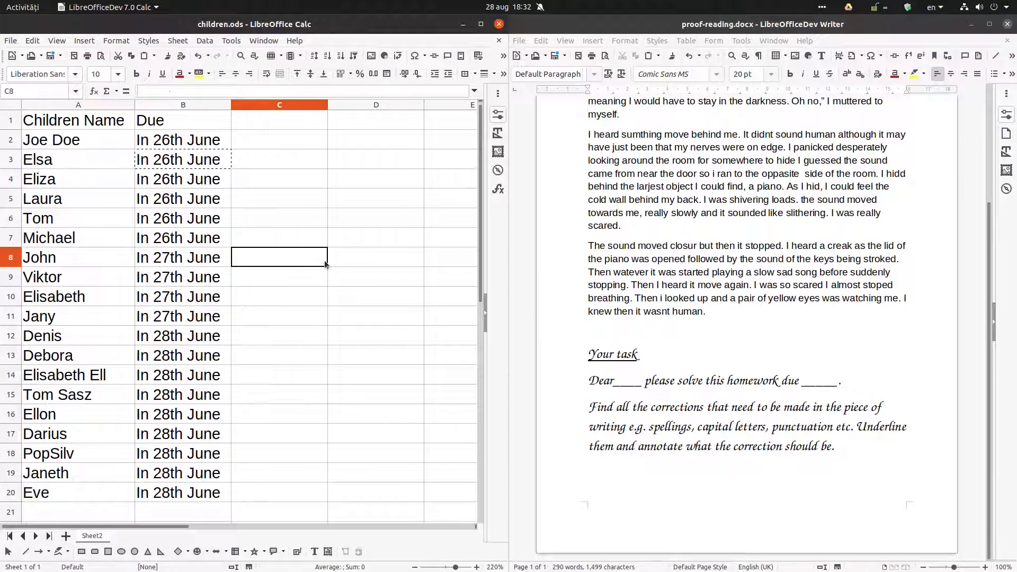
key(ctrl+h)
text(IN)
key(shift+Tab)
key(Tab)
click(241, 223)
key(BackSpace)
text(n)
key(Tab)
key(Tab)
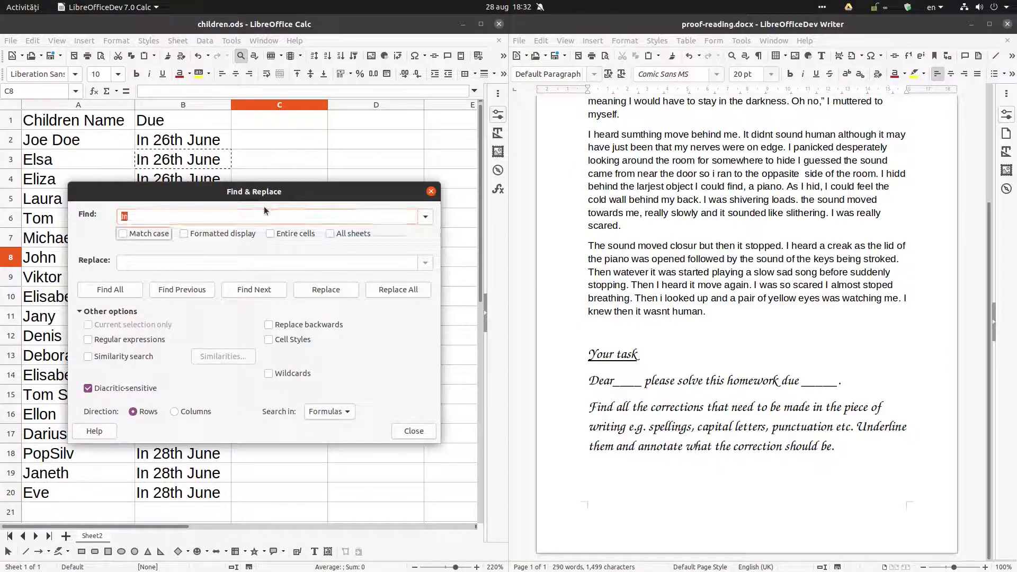
click(276, 263)
text(in)
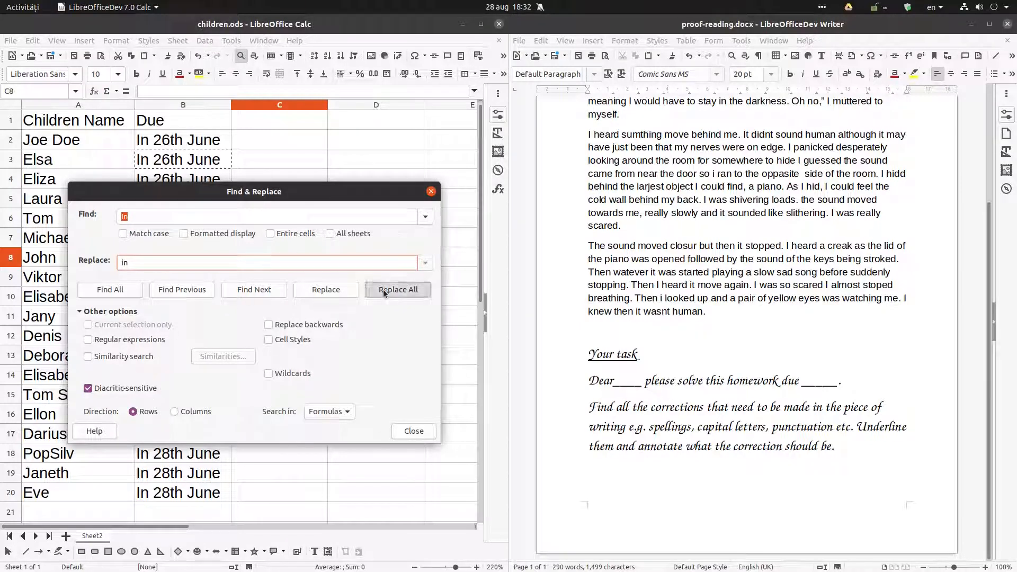
click(397, 289)
click(320, 424)
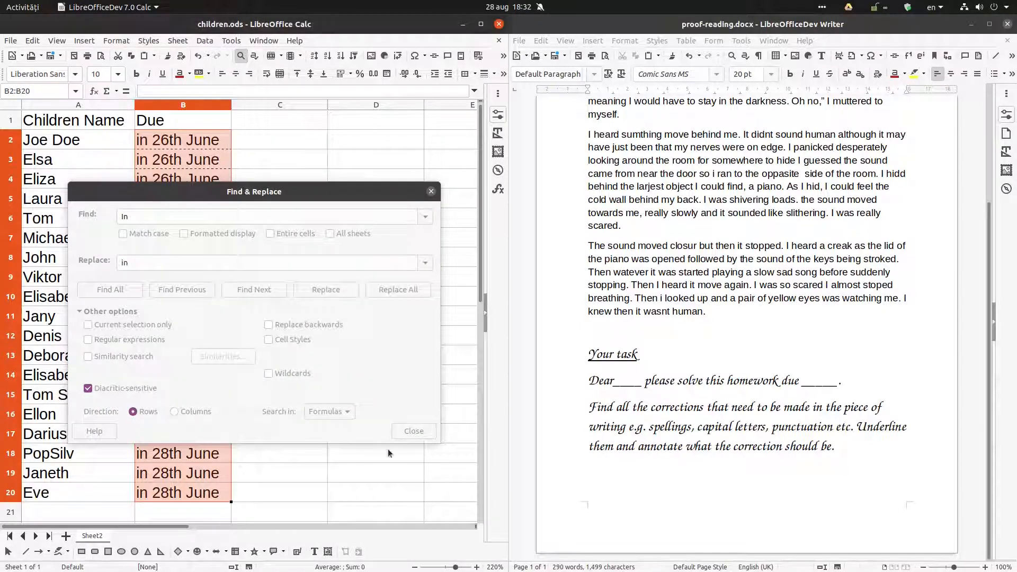
click(376, 492)
click(386, 232)
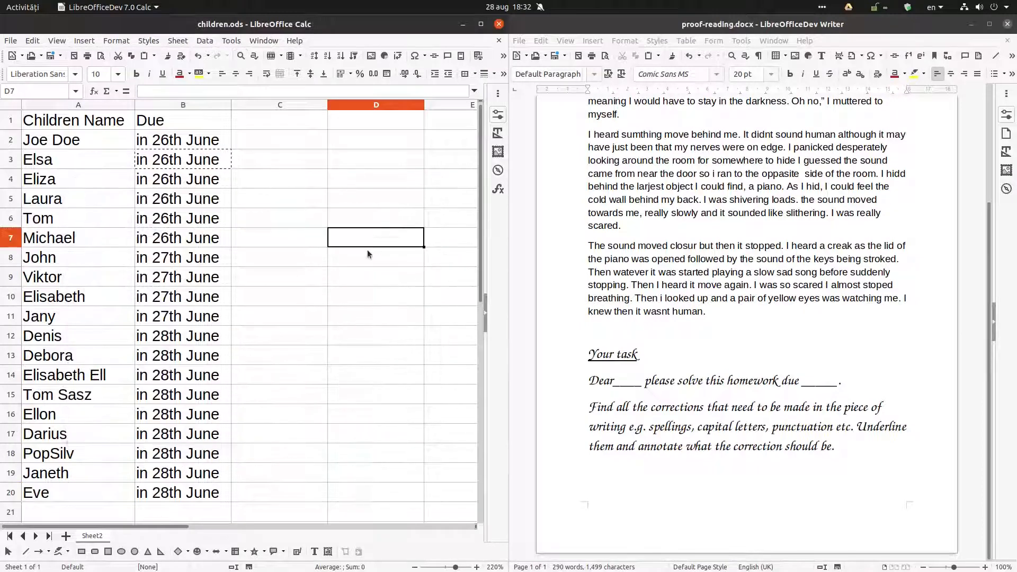
click(734, 346)
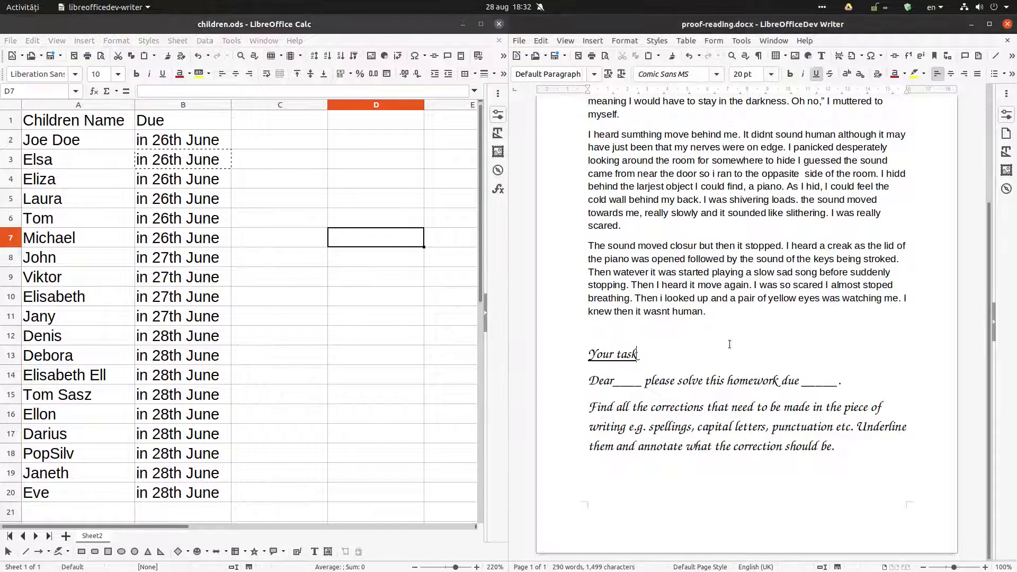
scroll(734, 346, up, 5)
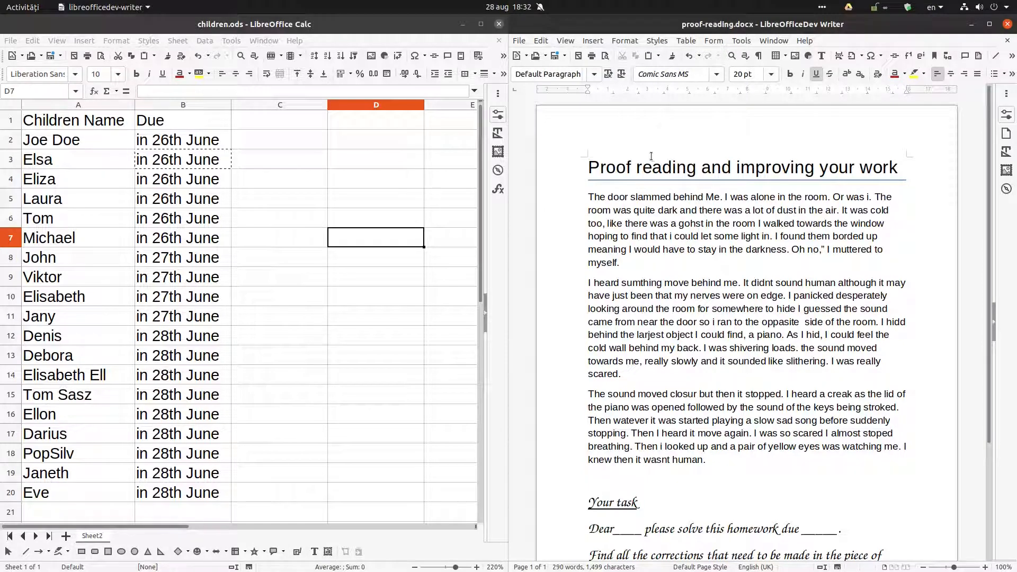
click(521, 41)
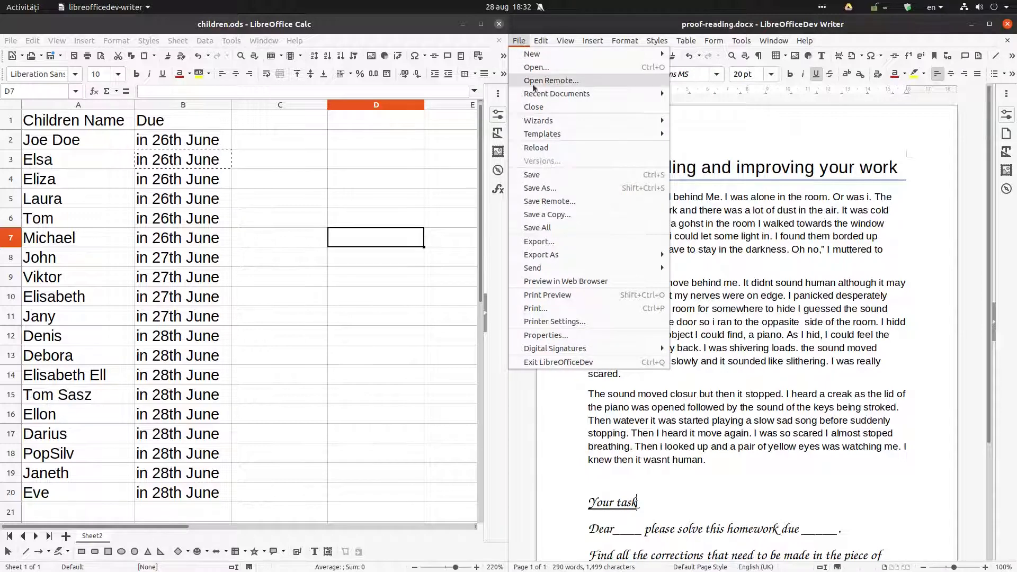
mouse_move(542, 121)
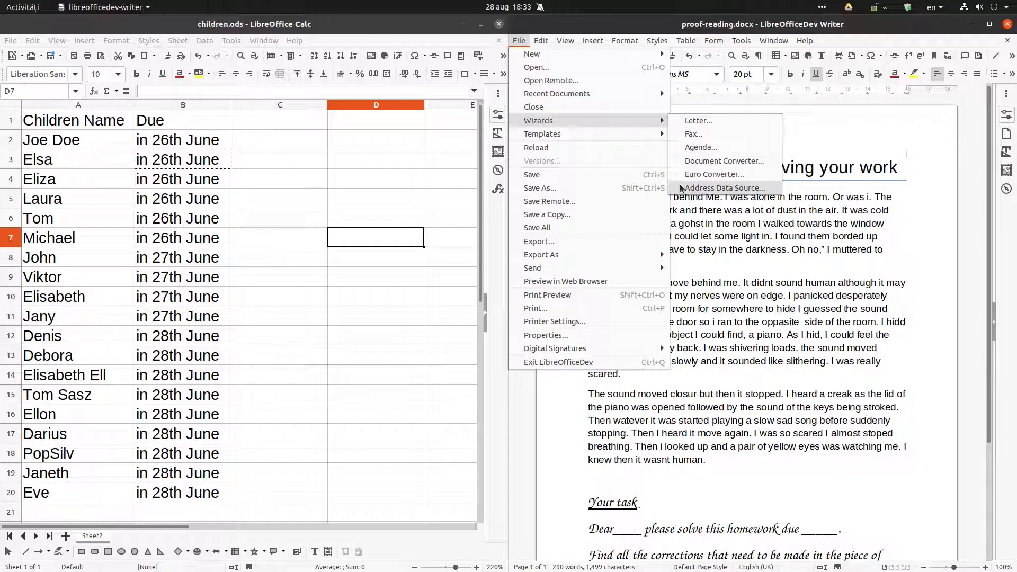
click(772, 469)
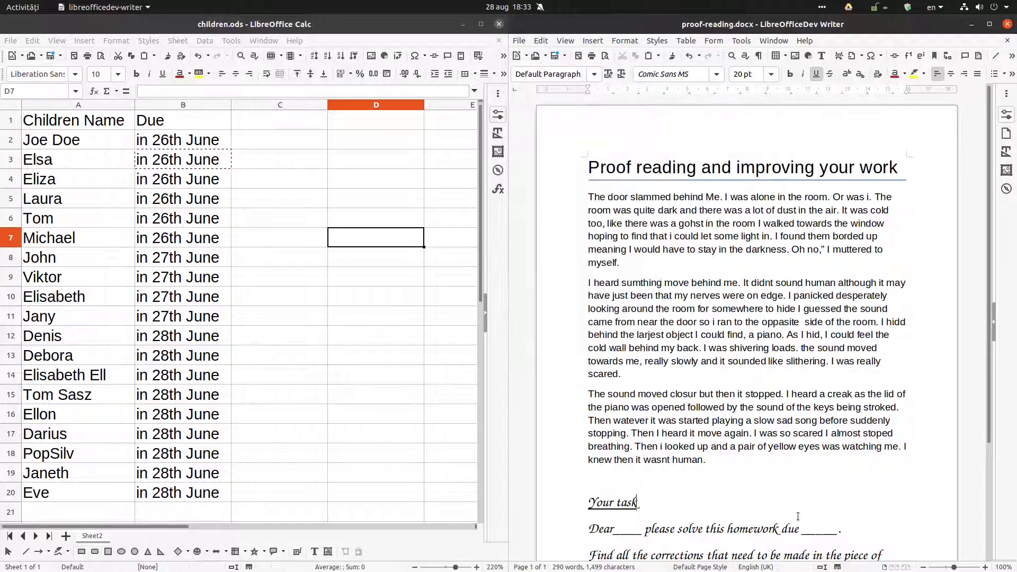
drag(831, 527, 799, 525)
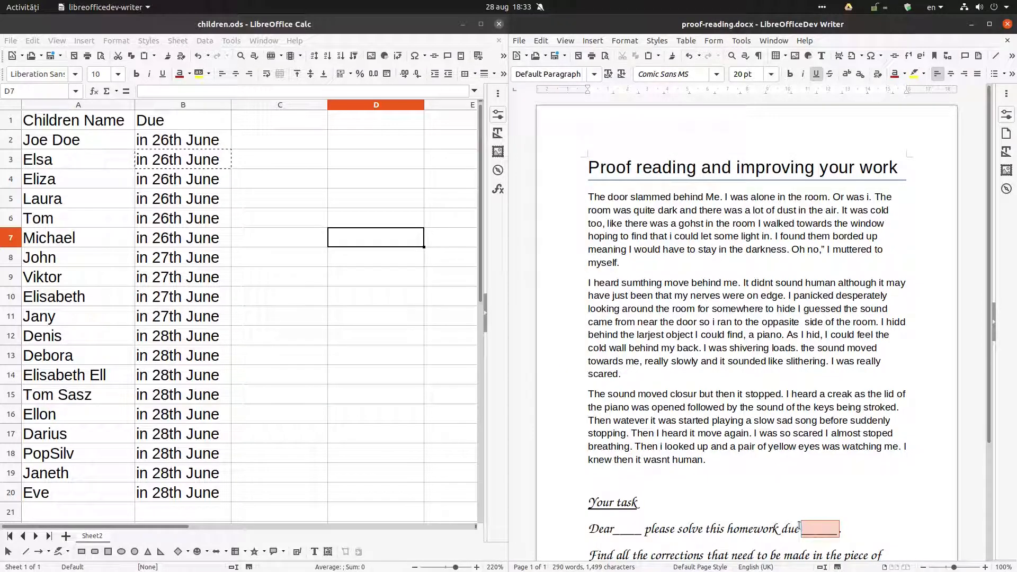
click(518, 41)
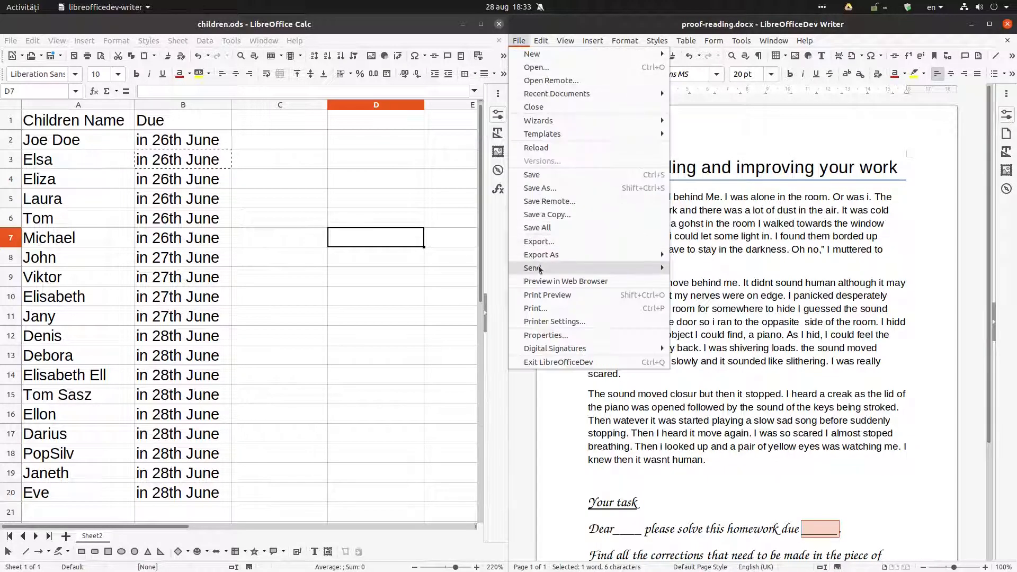
click(823, 273)
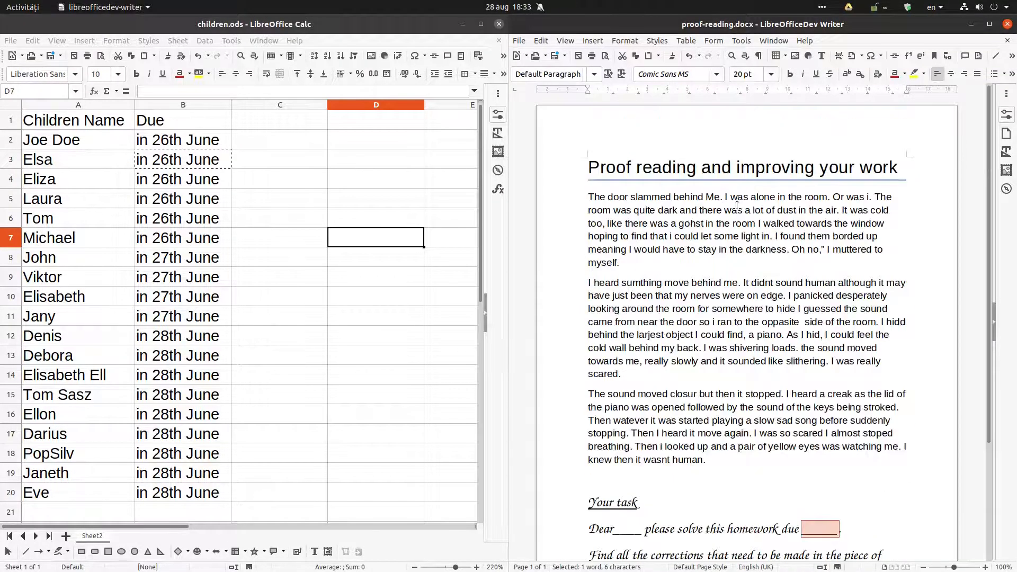
Start the Address Data Source wizard from the letter and choose Other external data source as the address book type.
click(518, 41)
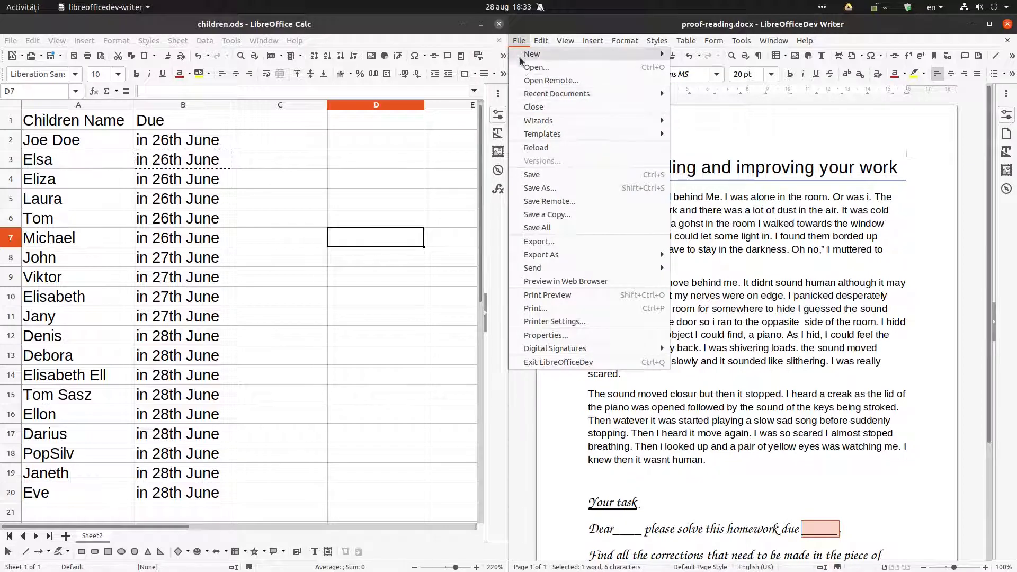
mouse_move(534, 121)
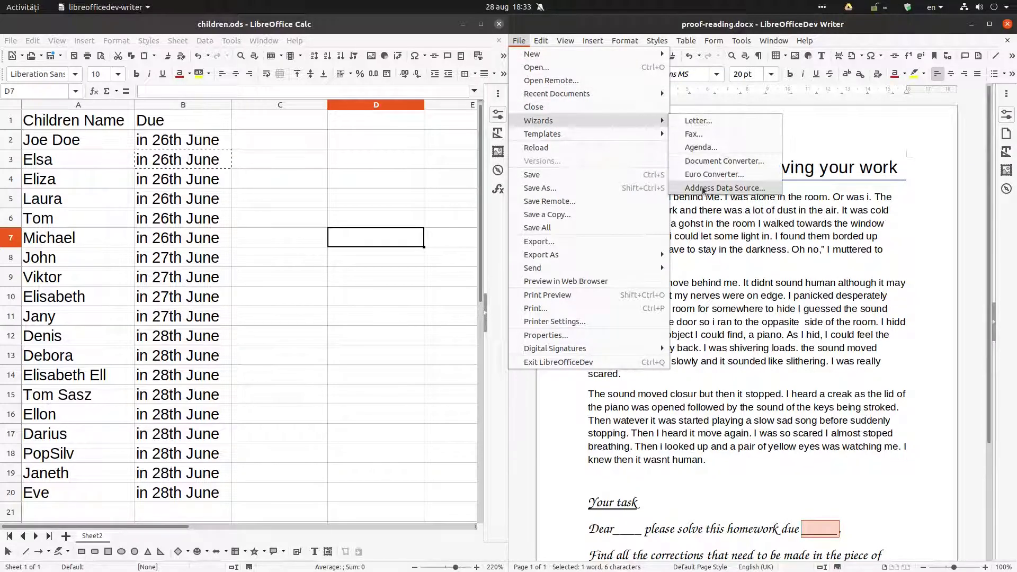
click(703, 189)
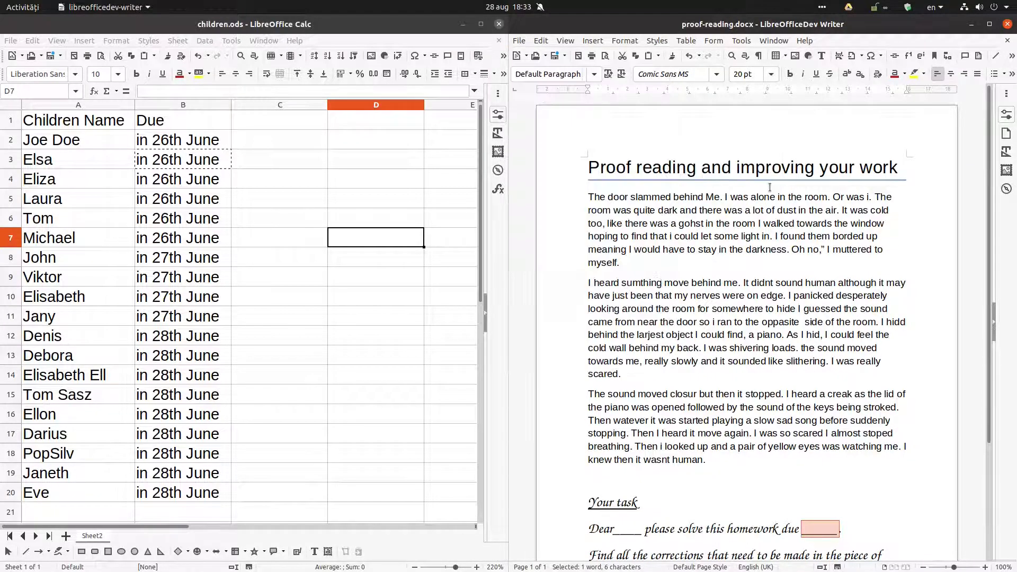
click(423, 353)
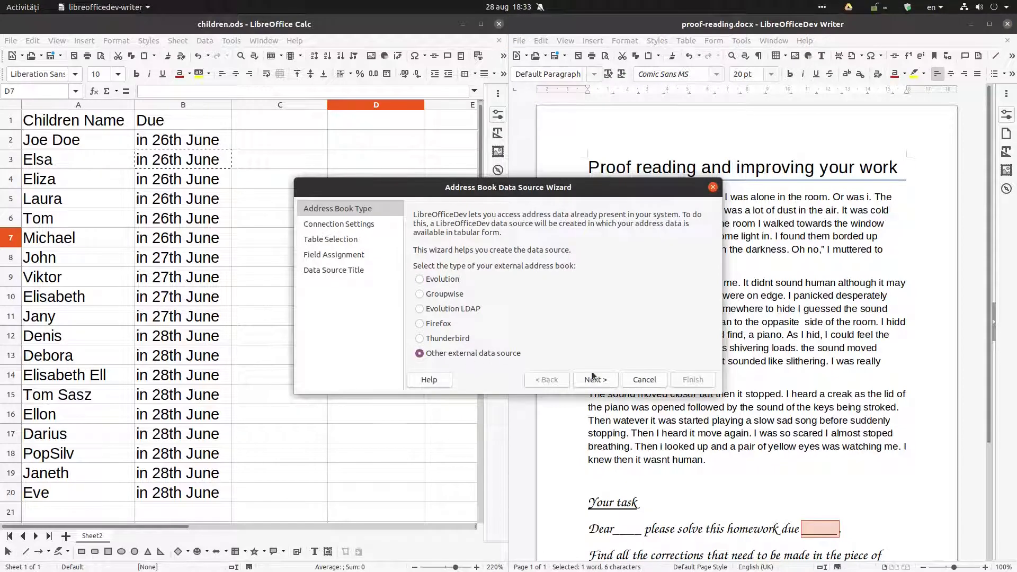
Close the children.ods spreadsheet and save its changes.
click(498, 41)
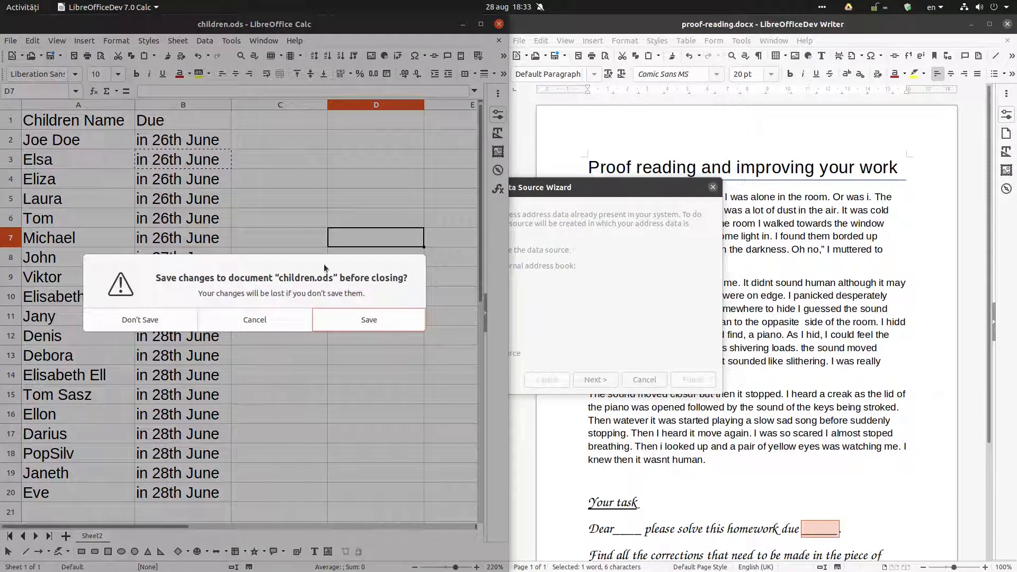
click(358, 319)
click(127, 122)
click(63, 143)
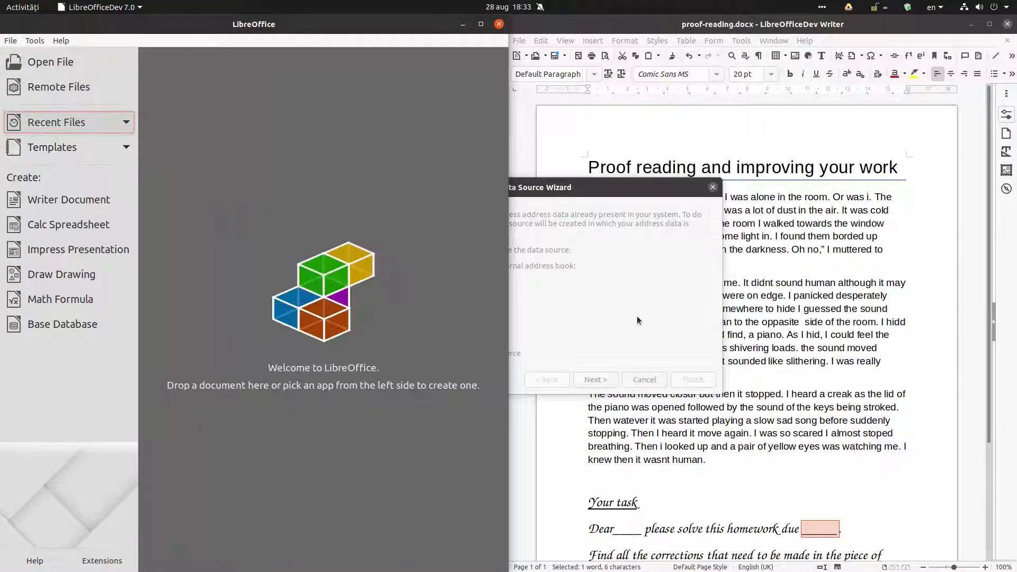
Set the data source's connection to the Spreadsheet type, using children.ods from the Video folder.
click(608, 380)
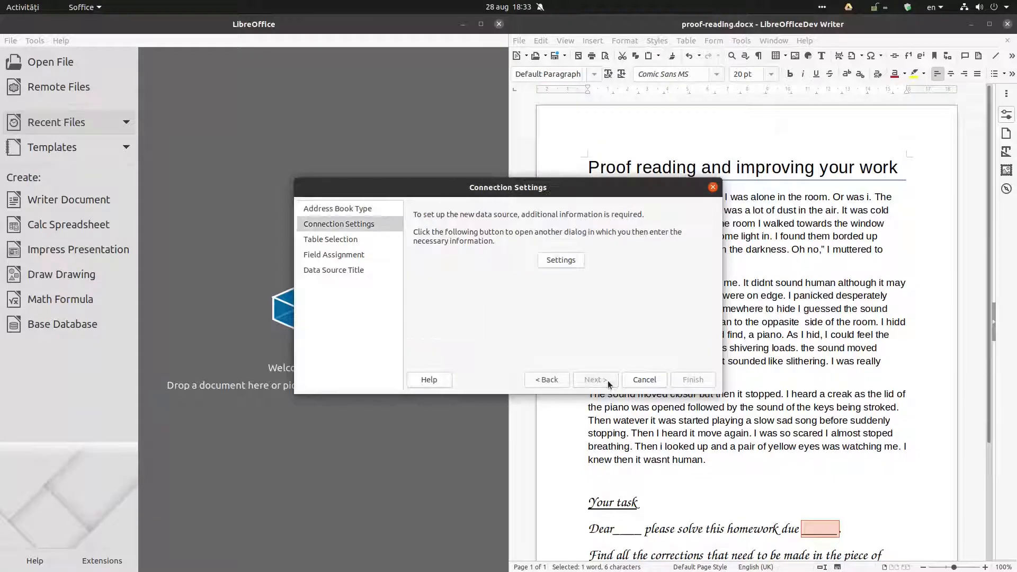
click(563, 261)
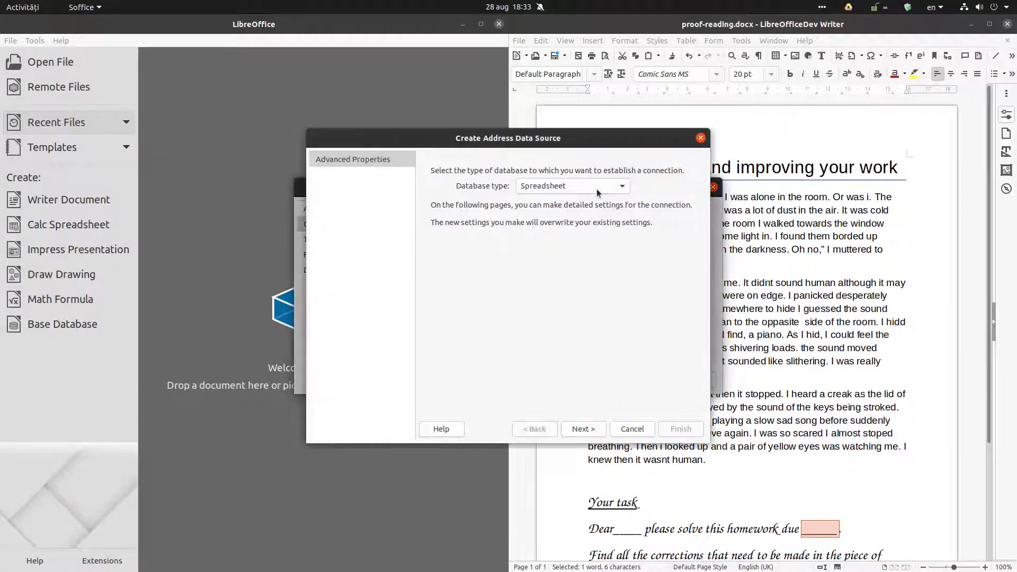
click(597, 430)
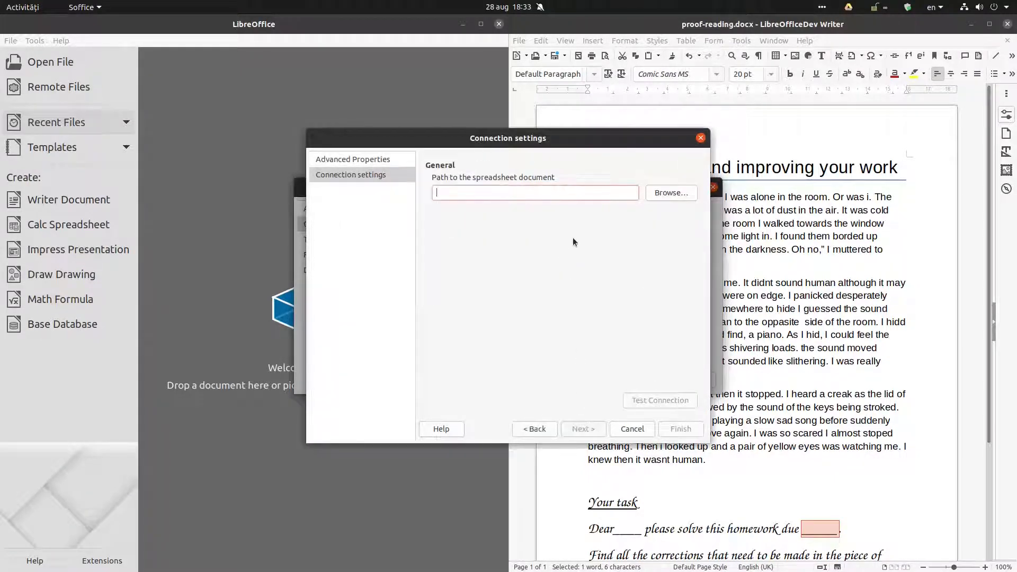
click(662, 194)
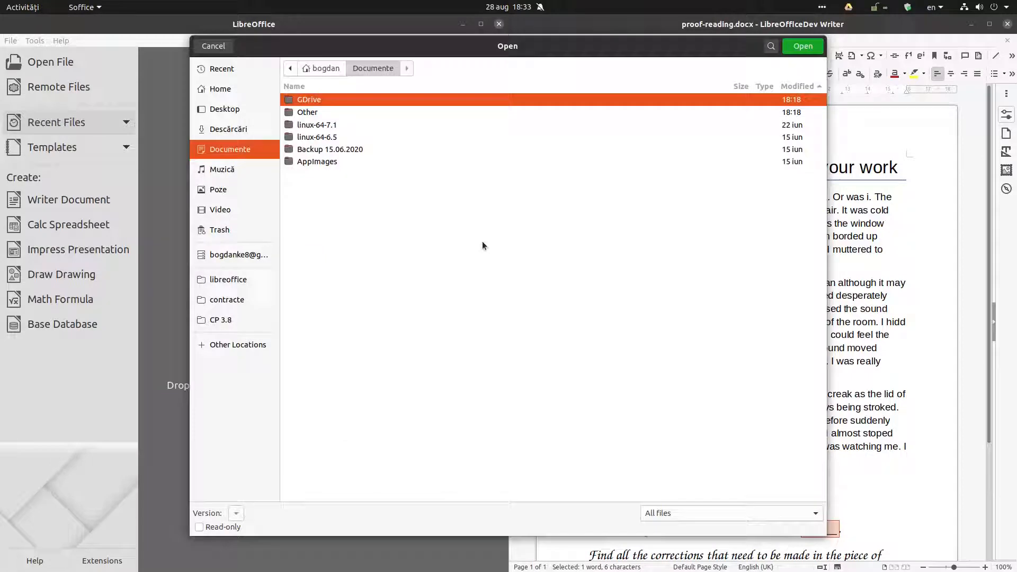
click(243, 209)
double_click(317, 112)
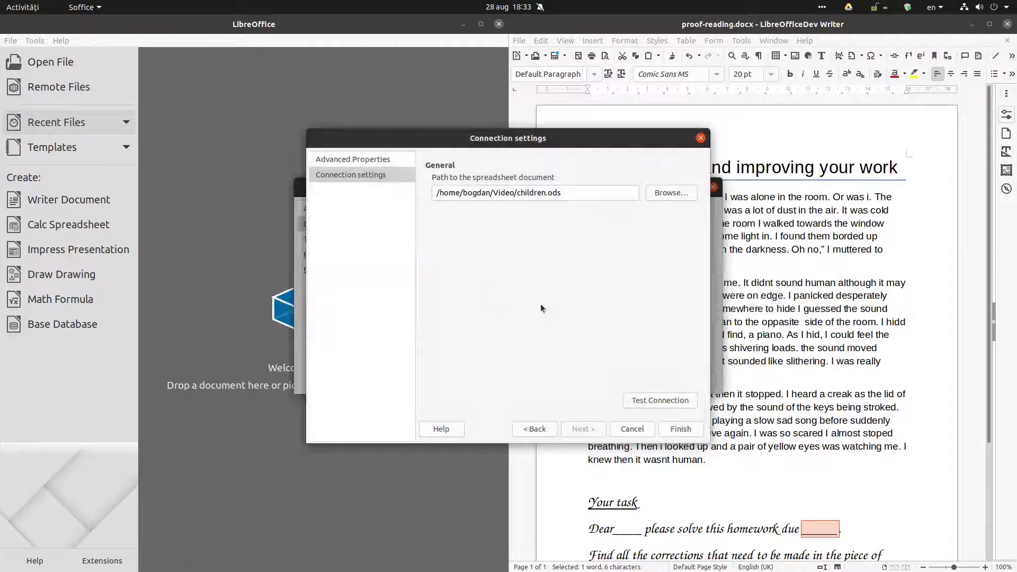
Test the connection to the spreadsheet and finish the connection settings.
click(638, 405)
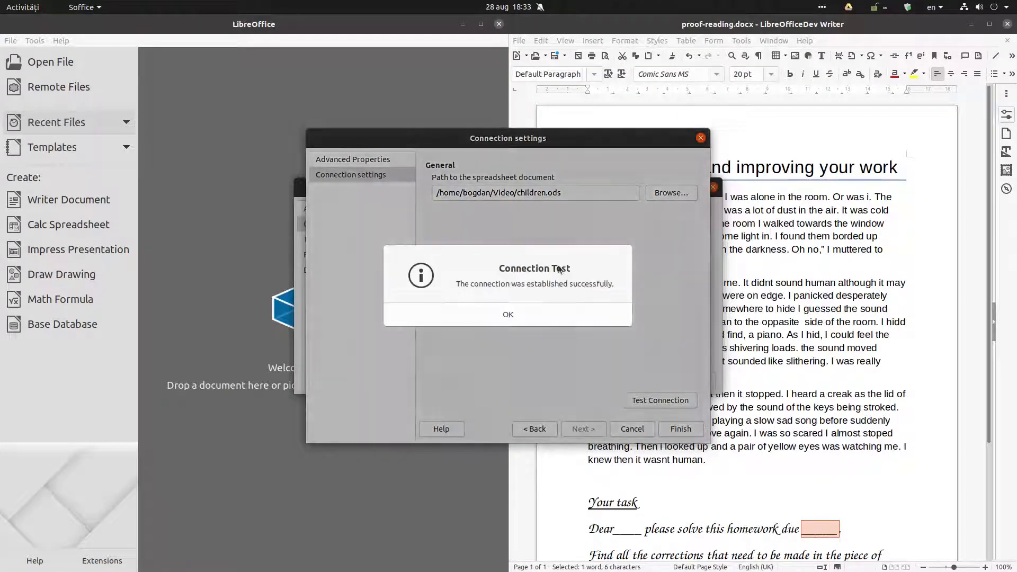
click(568, 312)
click(677, 428)
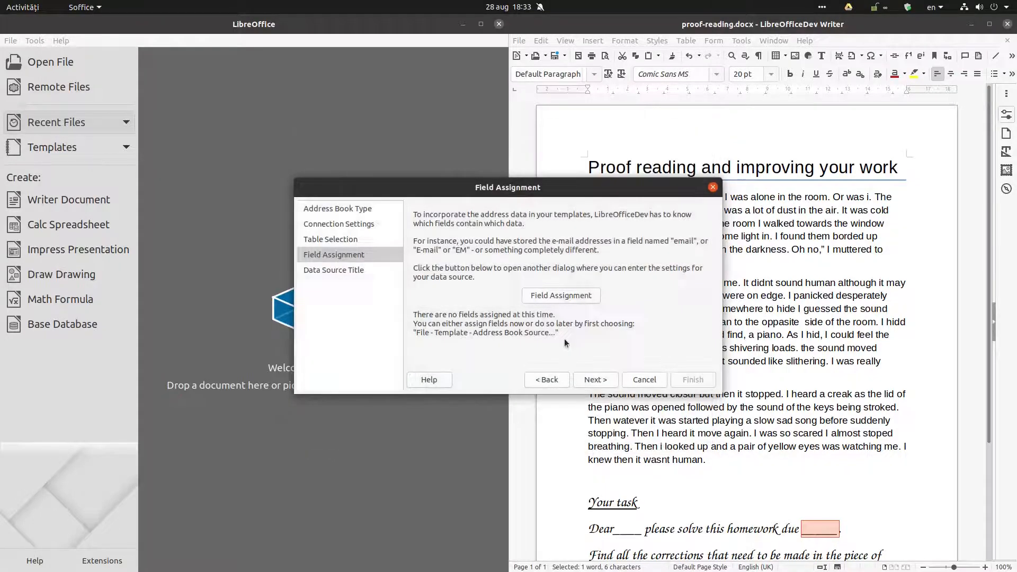
Skip the field assignment and register the address book under the name children.
click(592, 379)
double_click(545, 320)
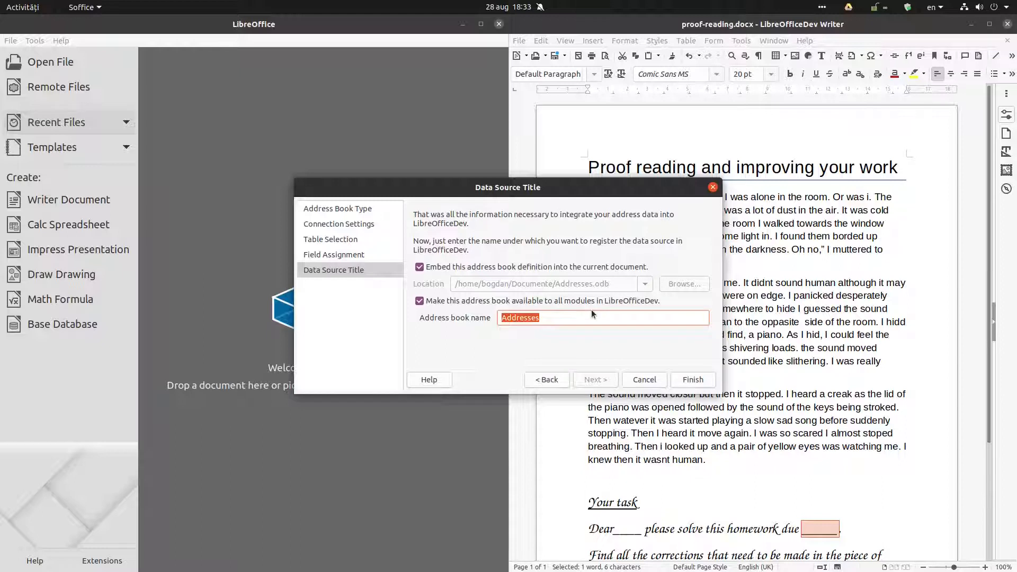
text(children)
click(681, 377)
click(670, 325)
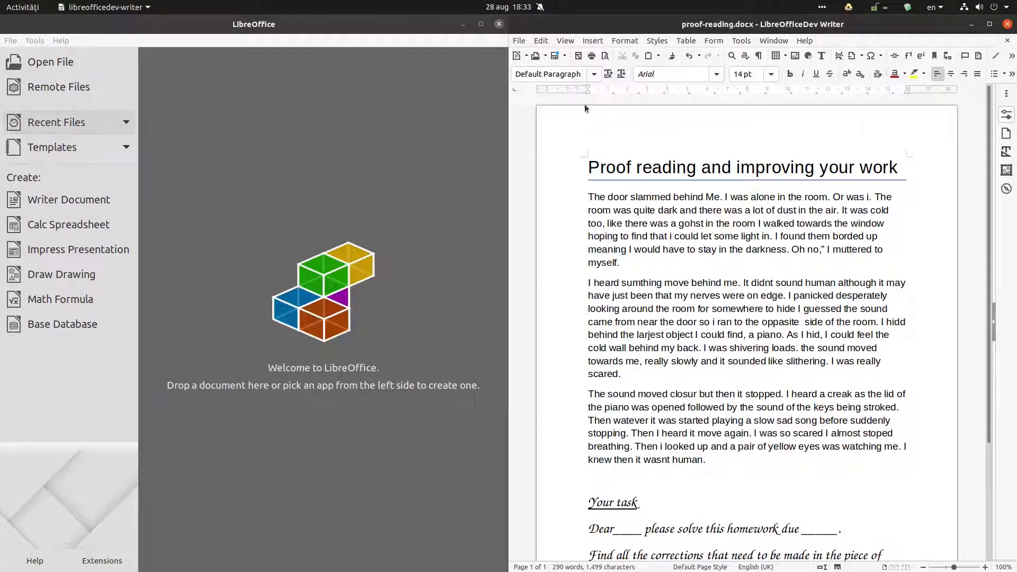
Show the data sources and display the Sheet2 table of the children database above the letter.
click(569, 43)
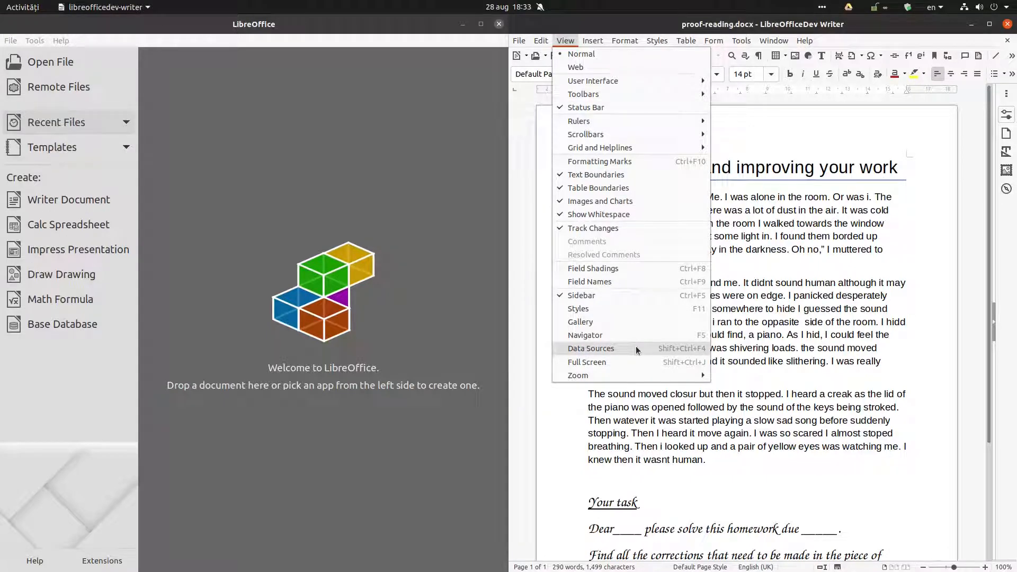
click(659, 347)
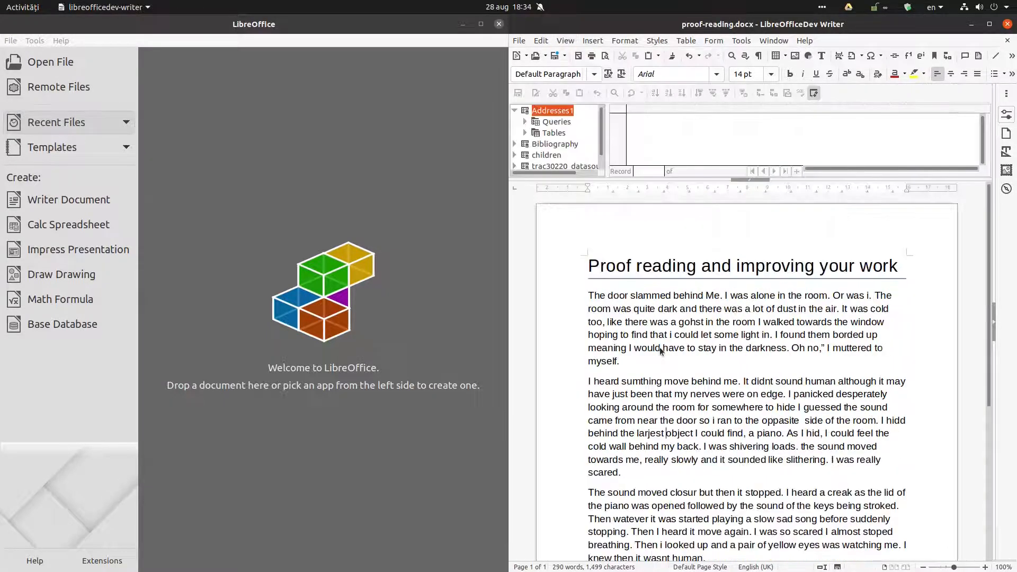
click(521, 155)
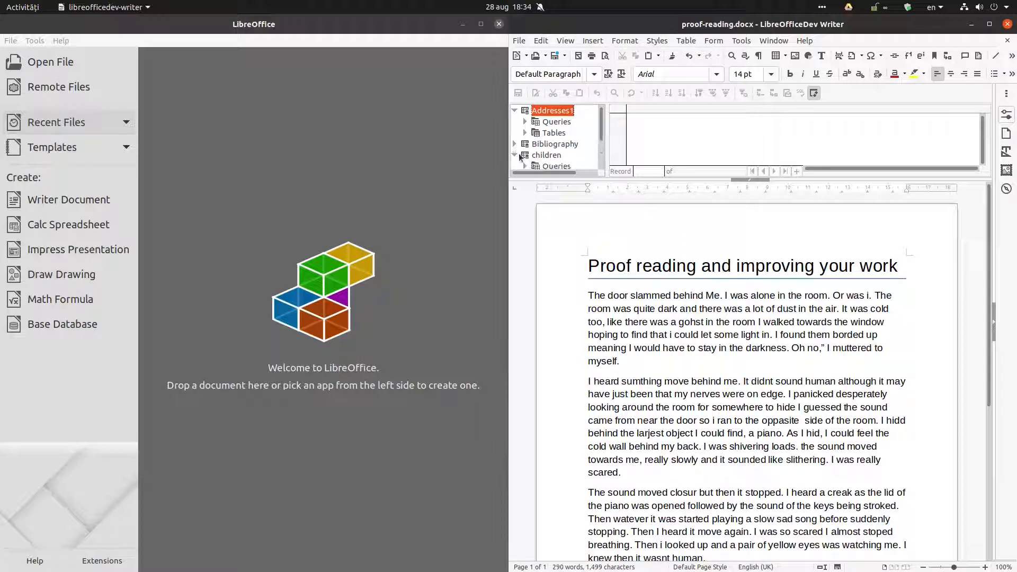
click(527, 144)
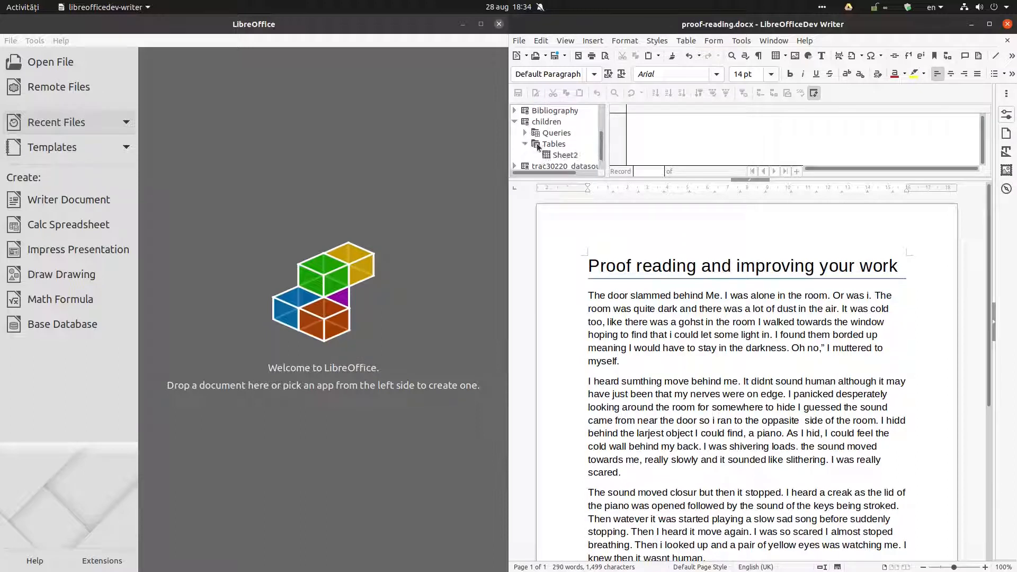
click(553, 156)
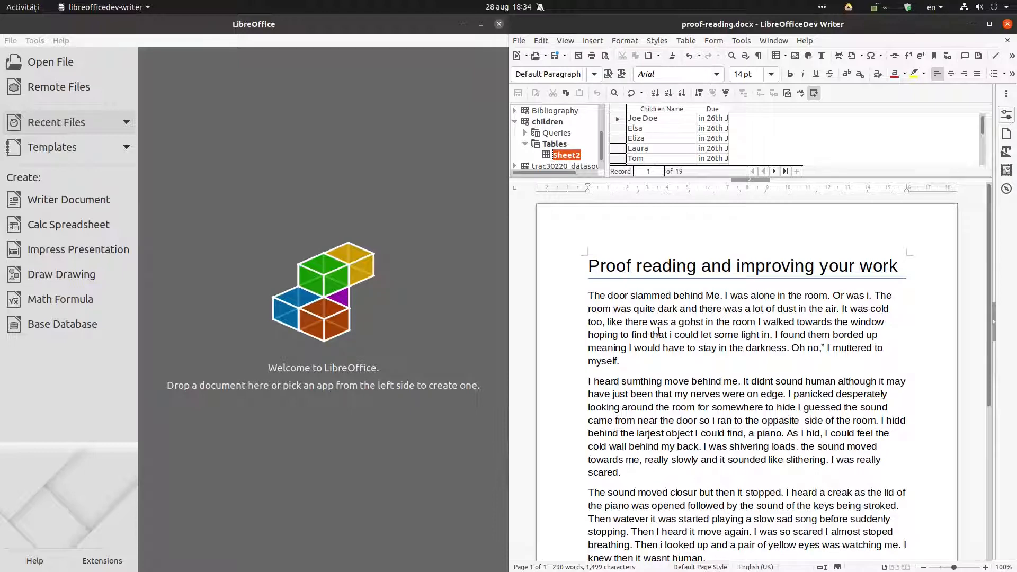
Insert the Children Name field after "Dear" in the task text, keeping a space before it, and delete the underscore blank behind it.
scroll(676, 344, down, 5)
scroll(676, 344, down, 2)
drag(663, 107, 614, 382)
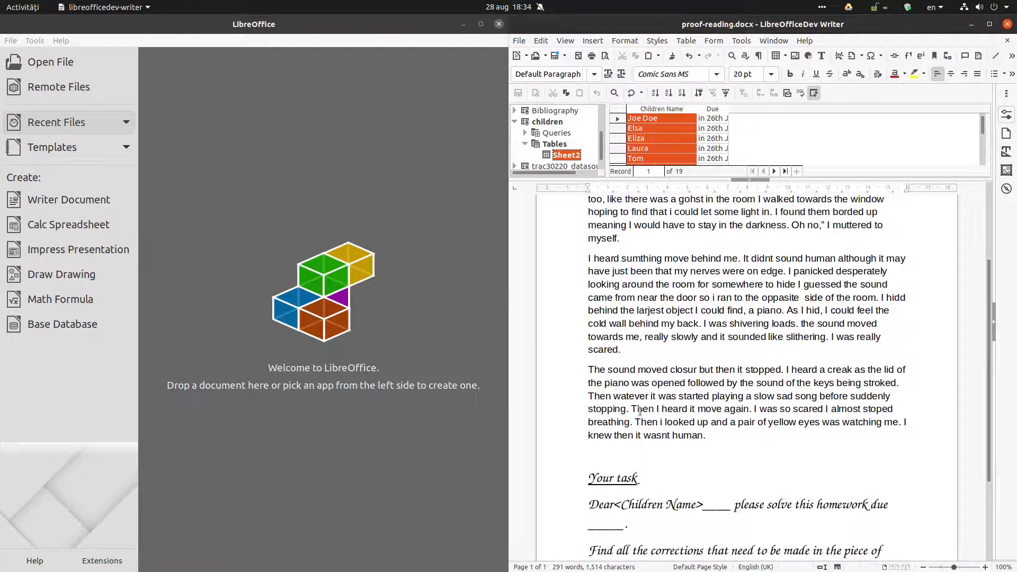
drag(617, 500, 657, 493)
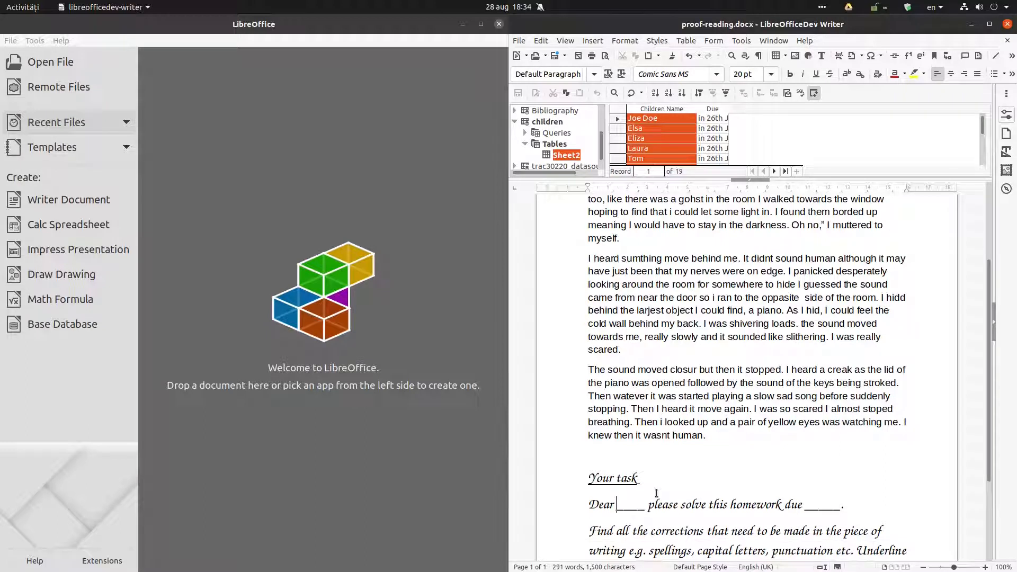
key(ctrl+z)
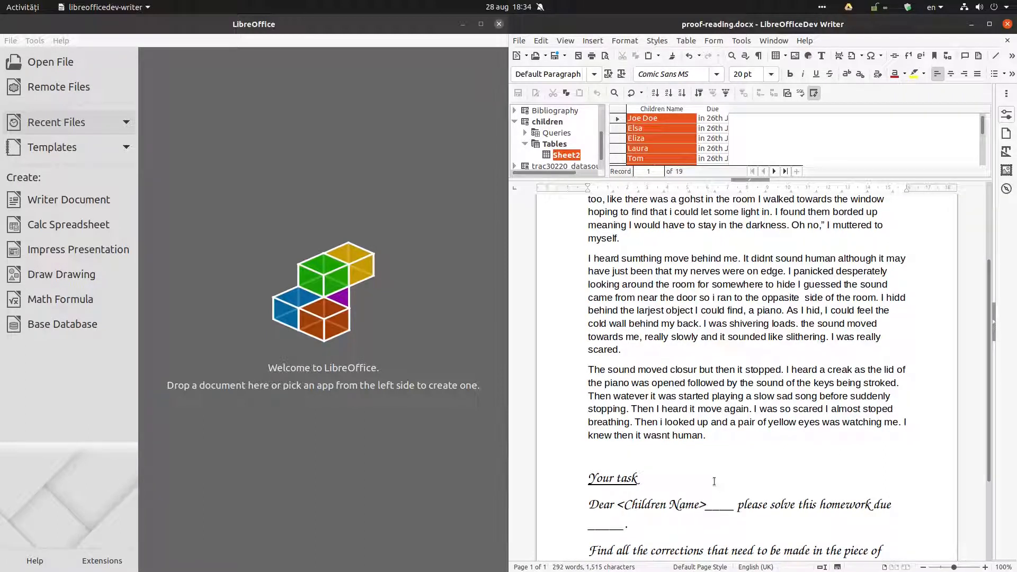
key(Delete)
key(Delete)
key(Delete)
key(Delete)
key(Delete)
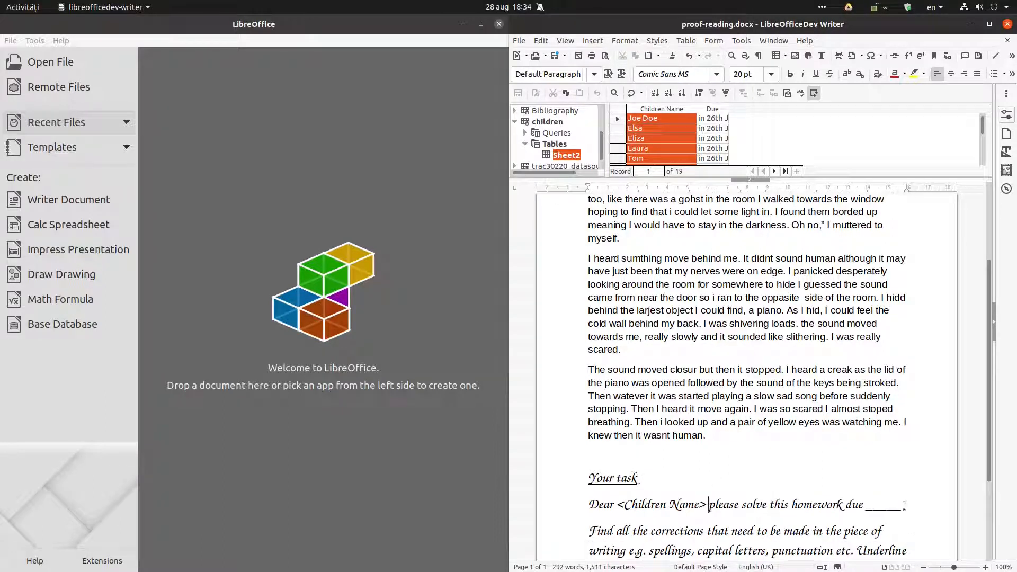
Replace the underscore blank after "homework due" with the Due field from the children table.
key(BackSpace)
key(BackSpace)
key(BackSpace)
key(BackSpace)
key(BackSpace)
key(BackSpace)
click(713, 109)
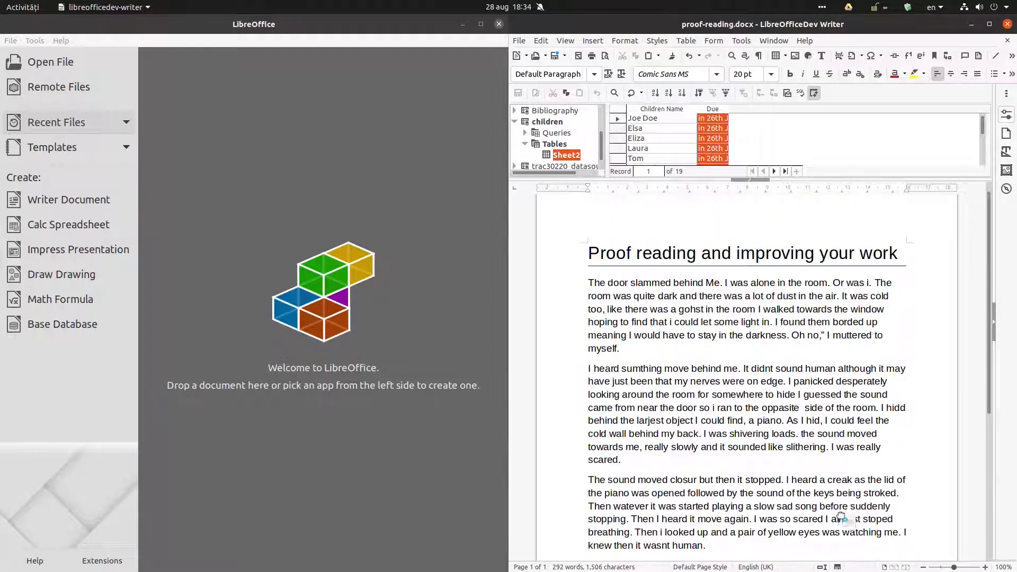
drag(830, 565, 865, 382)
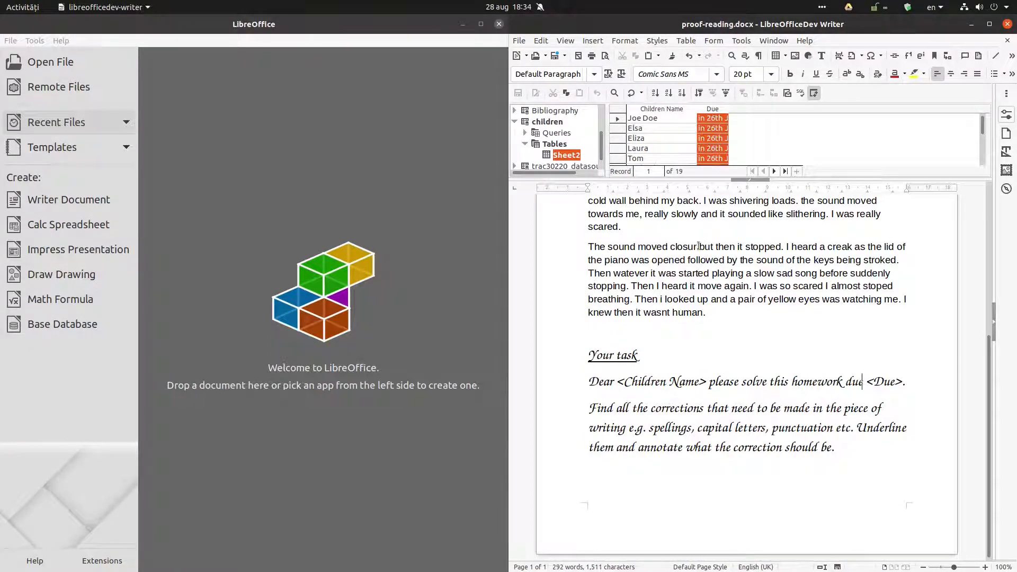
Print the document as a form letter, with file output saved as individual documents for all records.
click(519, 41)
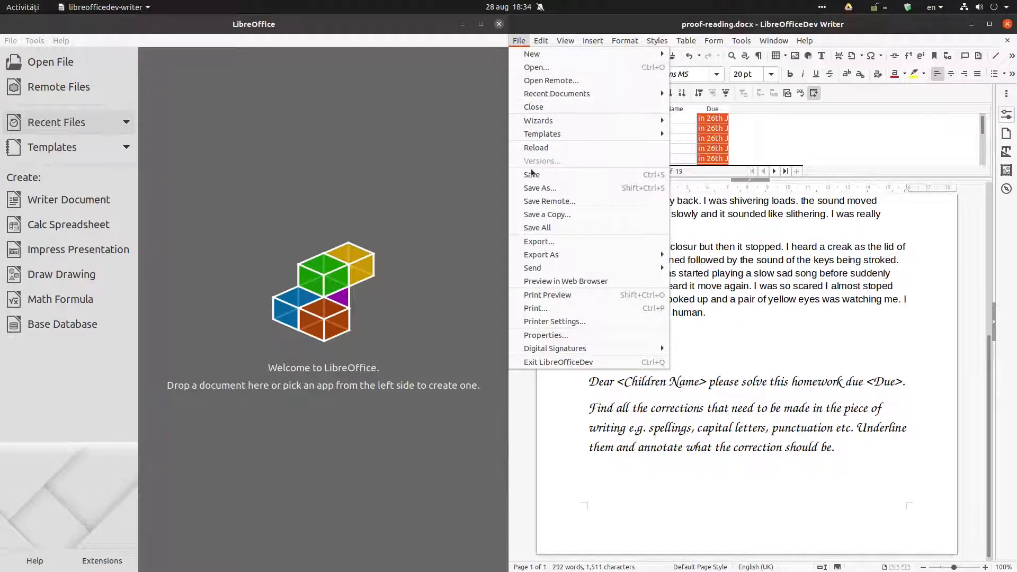
click(552, 308)
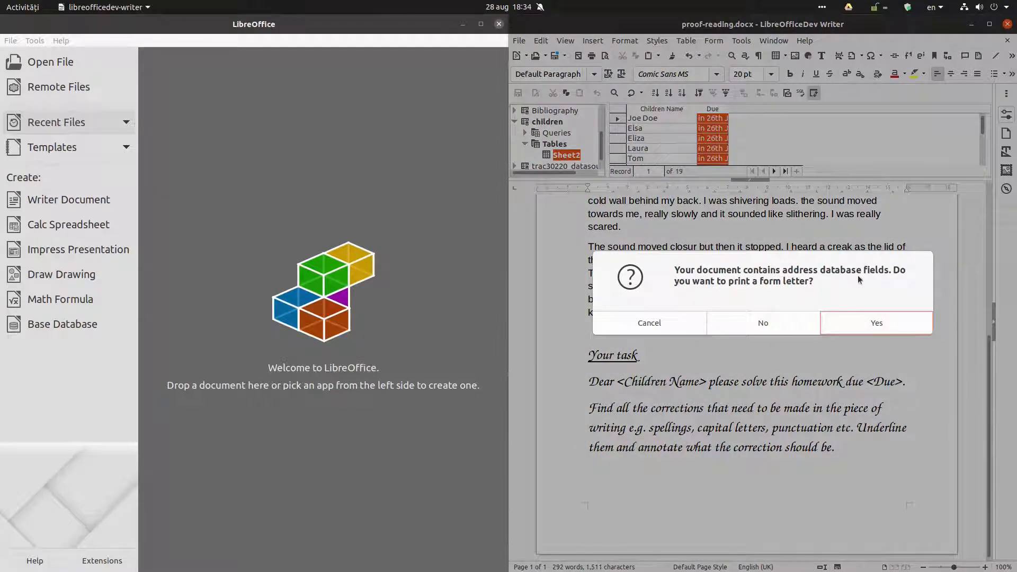
click(871, 324)
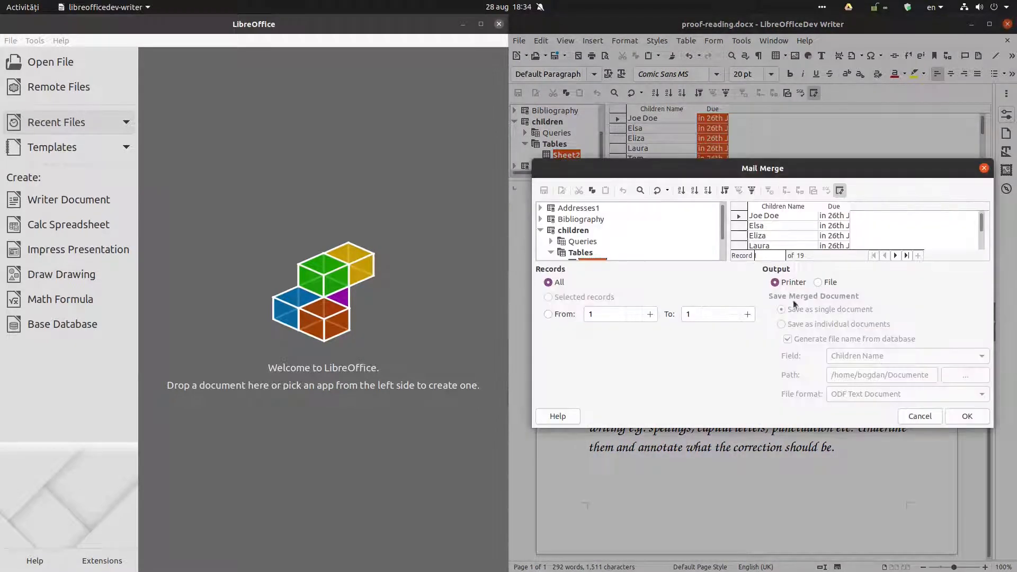
scroll(617, 254, down, 1)
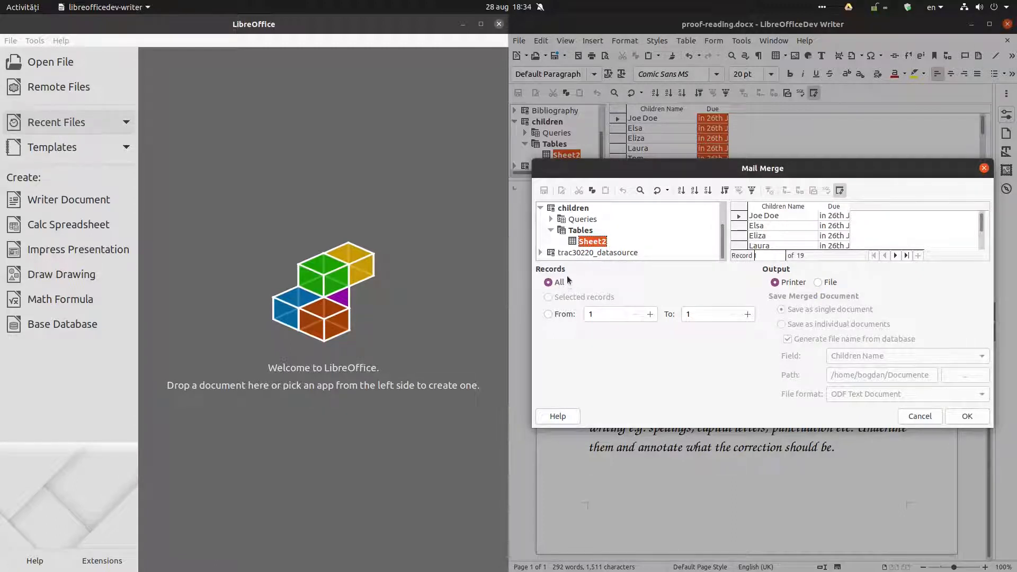
click(819, 283)
click(812, 324)
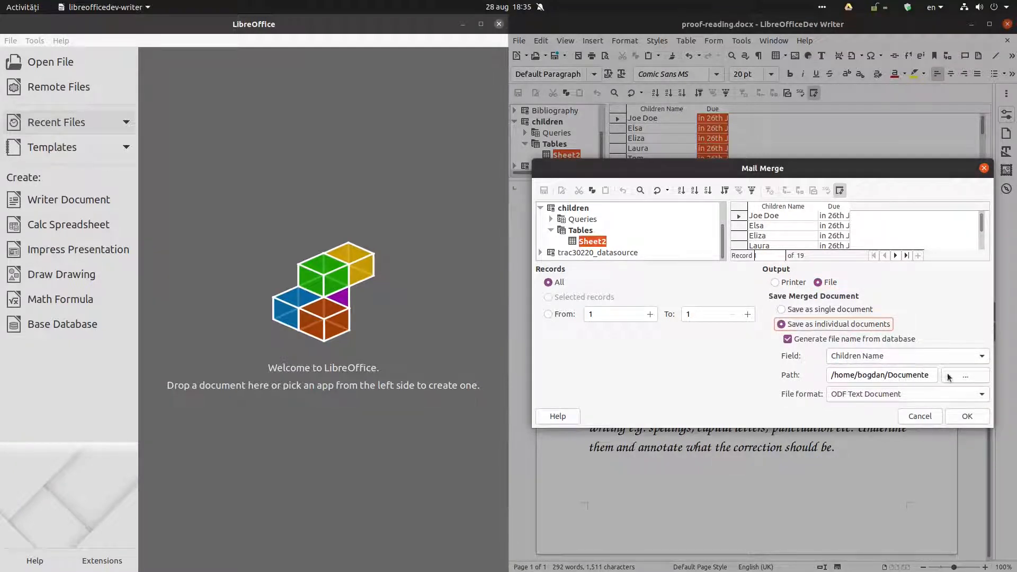
Set the mail merge output path to the Video folder and run the merge.
click(965, 375)
click(220, 209)
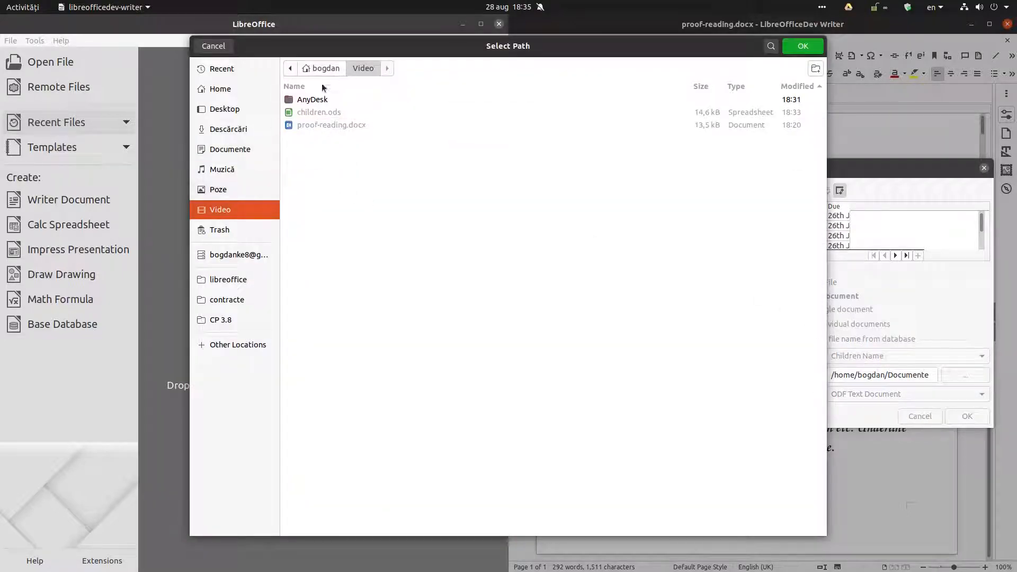
click(803, 47)
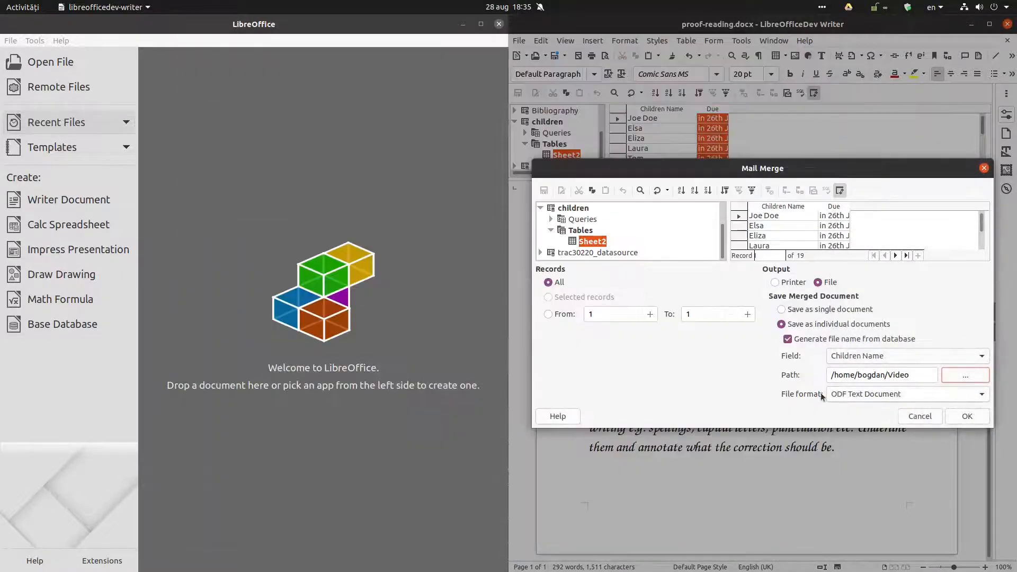
click(960, 416)
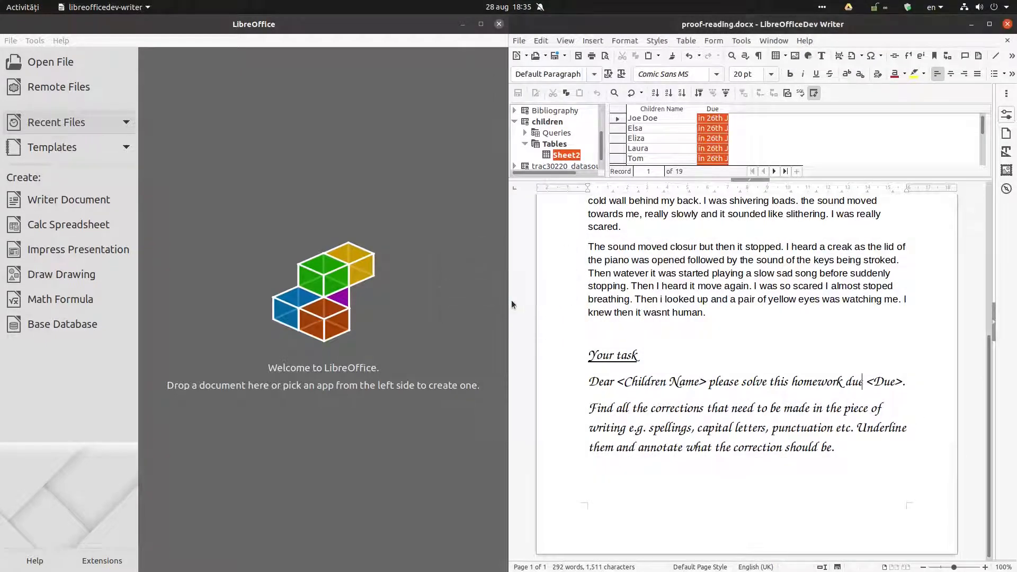
Close the LibreOffice start window and switch to the file manager to view the merged letters in the Video folder.
click(498, 24)
key(alt+Tab)
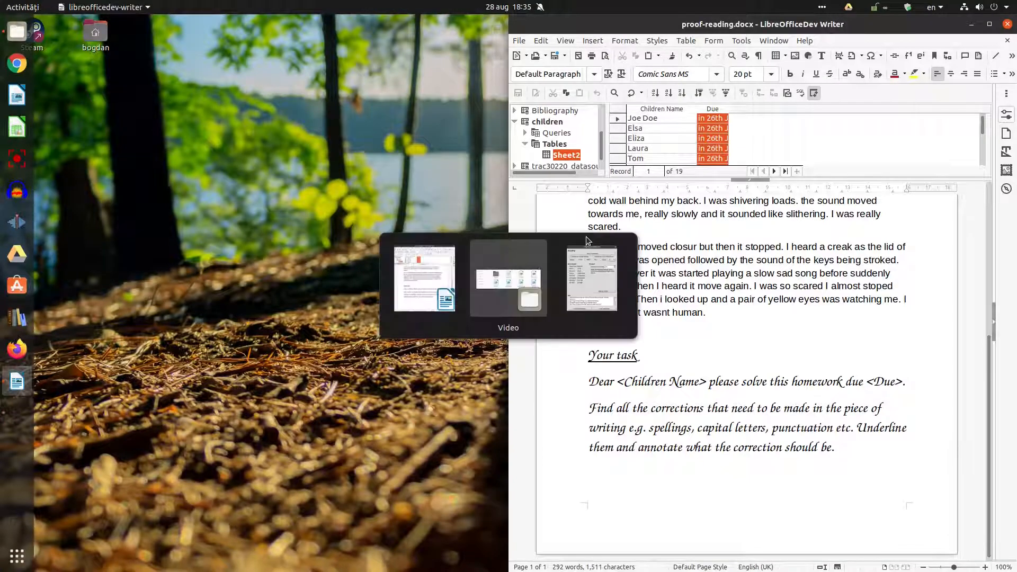
double_click(583, 339)
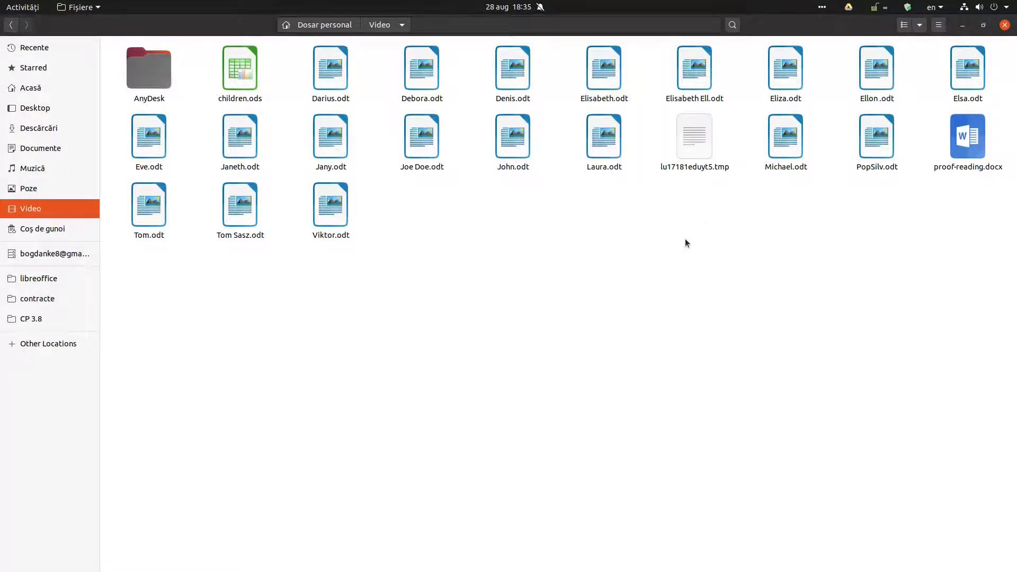
Switch back to Writer and close the proof-reading.docx letter.
key(alt+Tab)
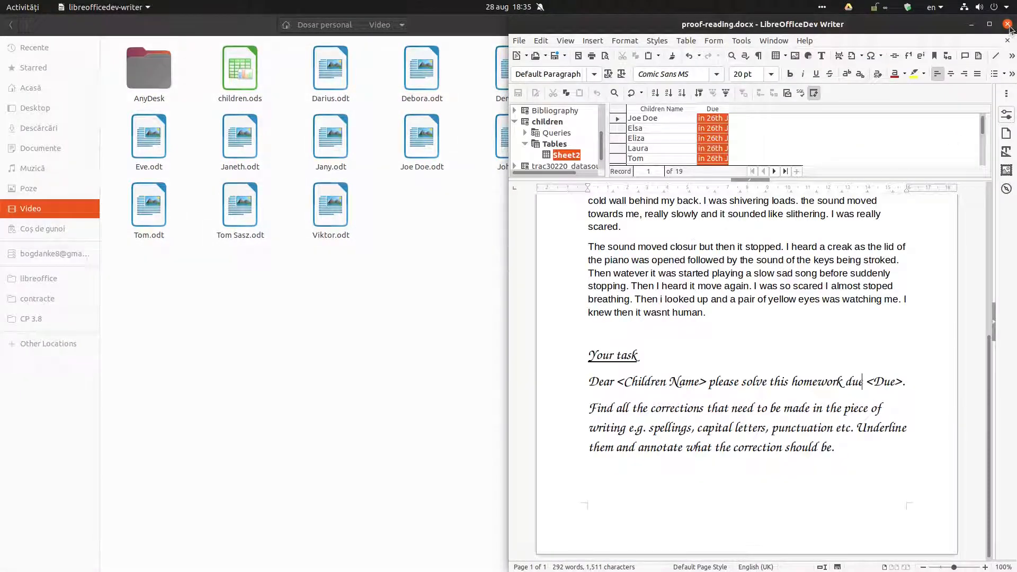
click(1007, 40)
click(839, 324)
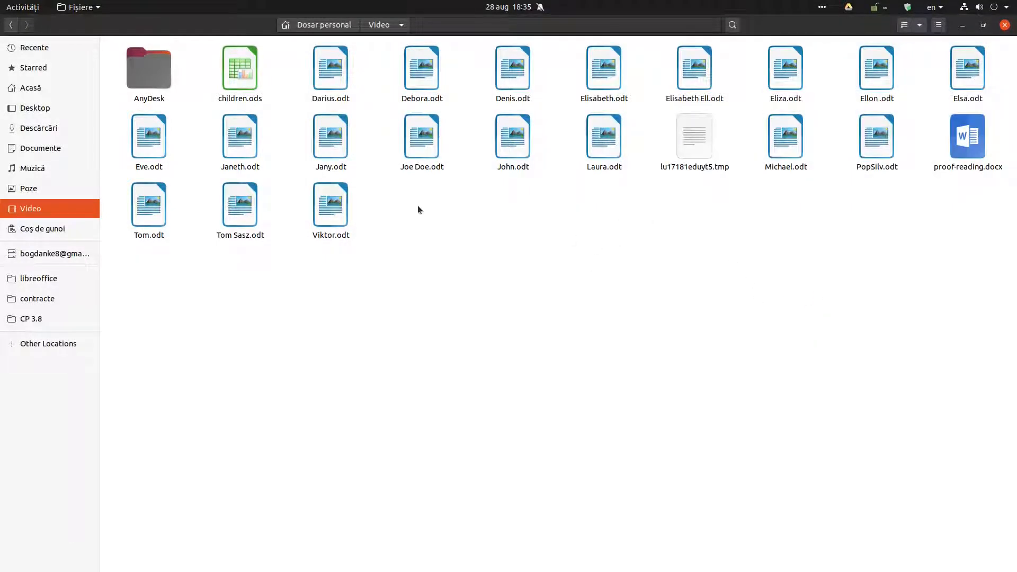
Open the last merged letter in the Video folder, hide its field shadings, check the filled-in name and due date, and close it.
double_click(340, 213)
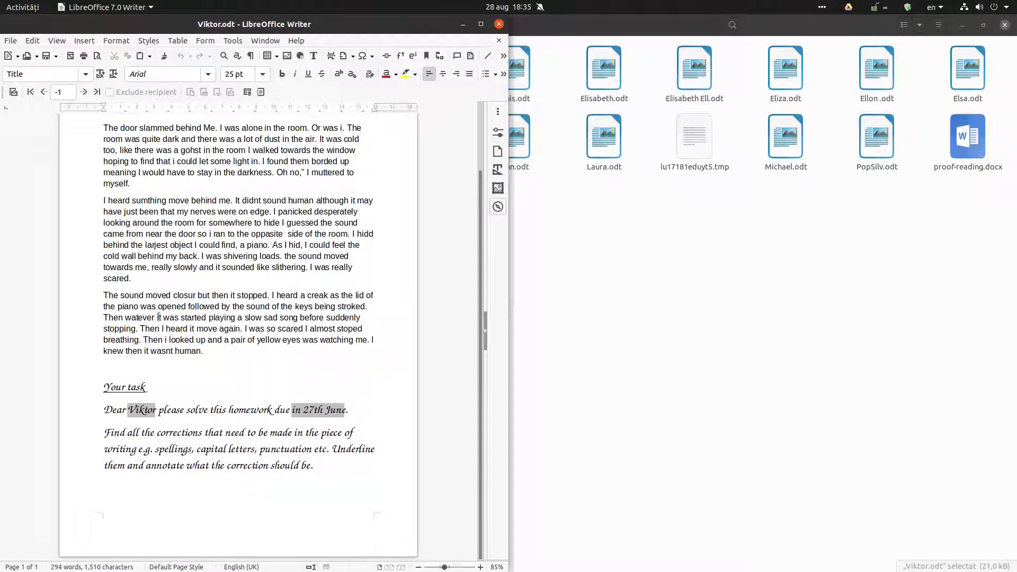
click(47, 40)
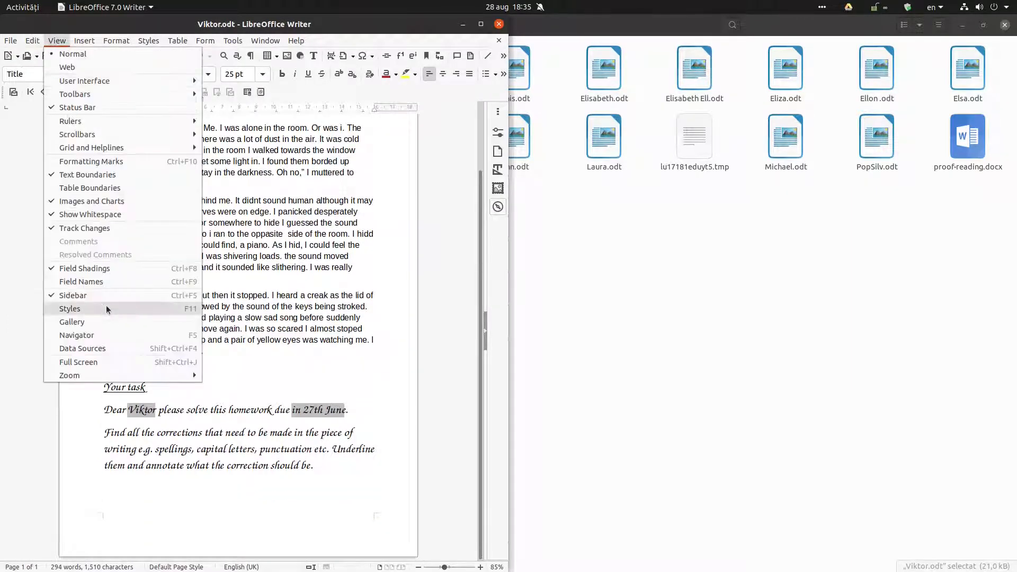
click(98, 280)
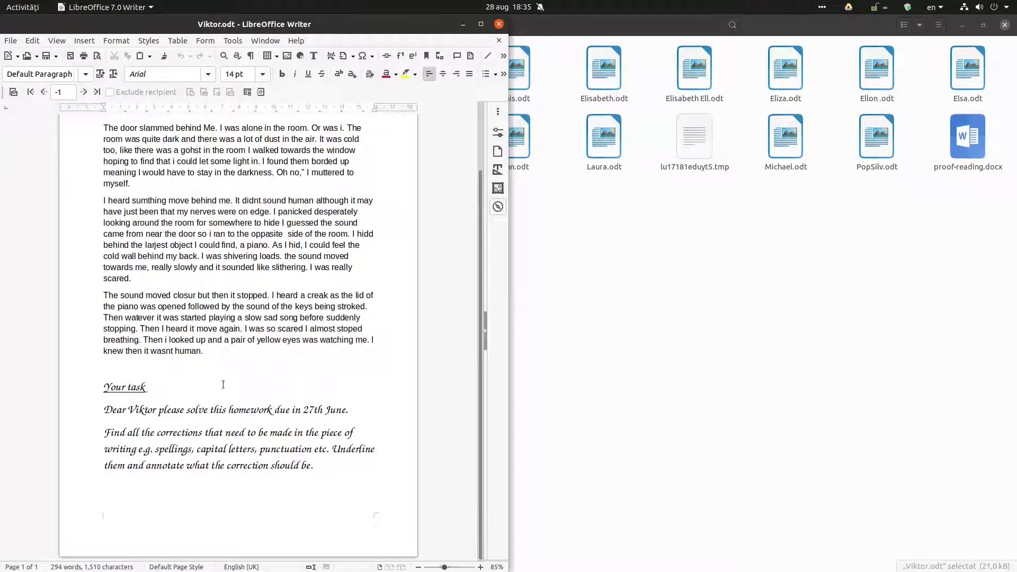
scroll(212, 393, down, 3)
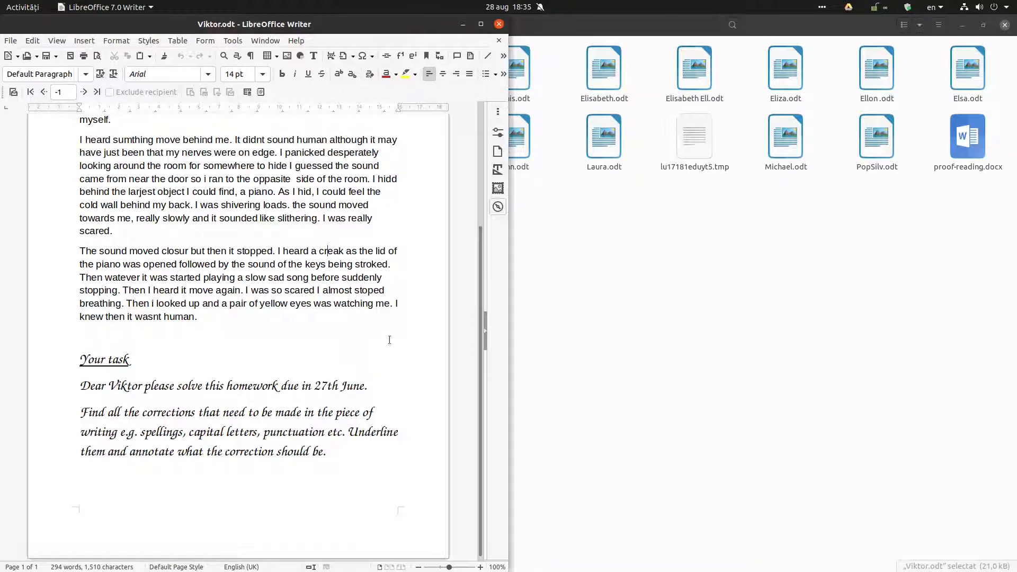
click(499, 24)
Open children.ods, compare the same child's name and due date with the merged letter, and close the spreadsheet.
double_click(241, 68)
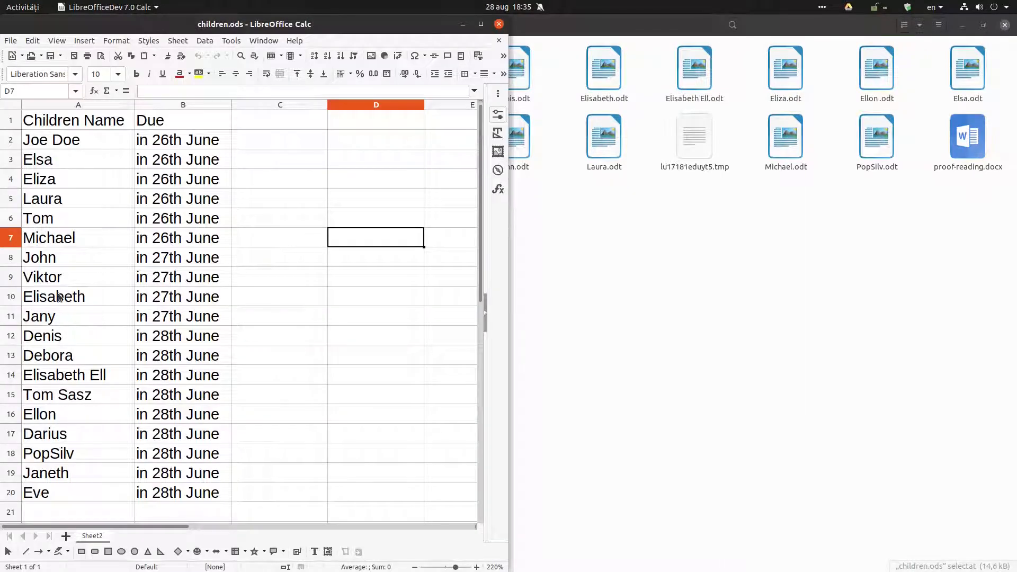
drag(54, 283, 222, 280)
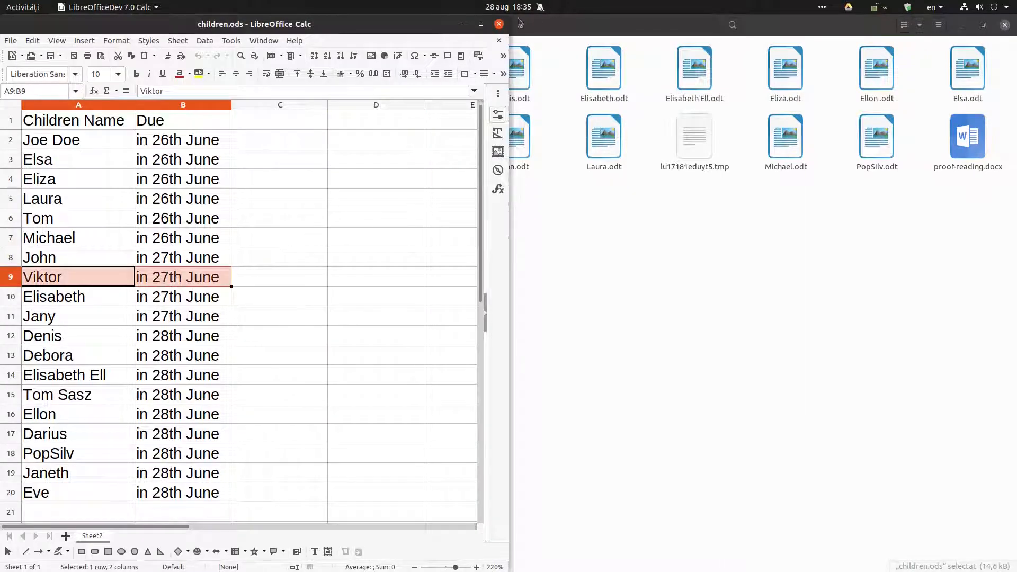
click(499, 23)
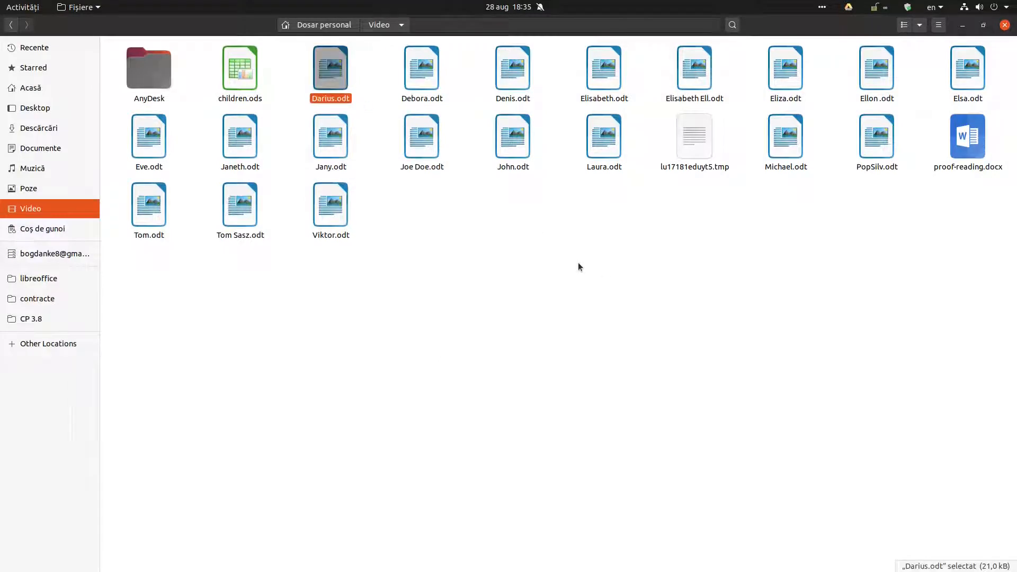
click(613, 256)
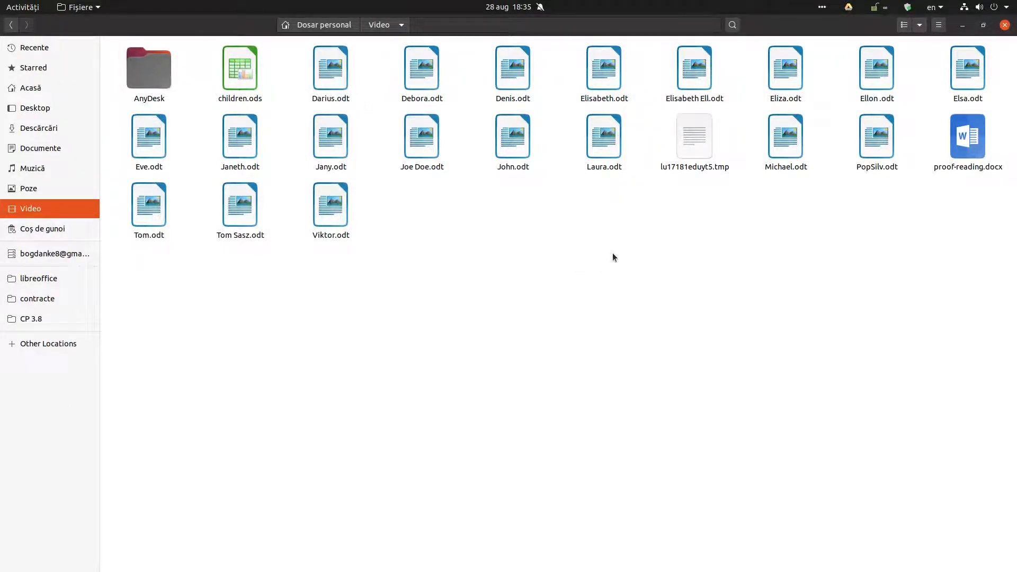